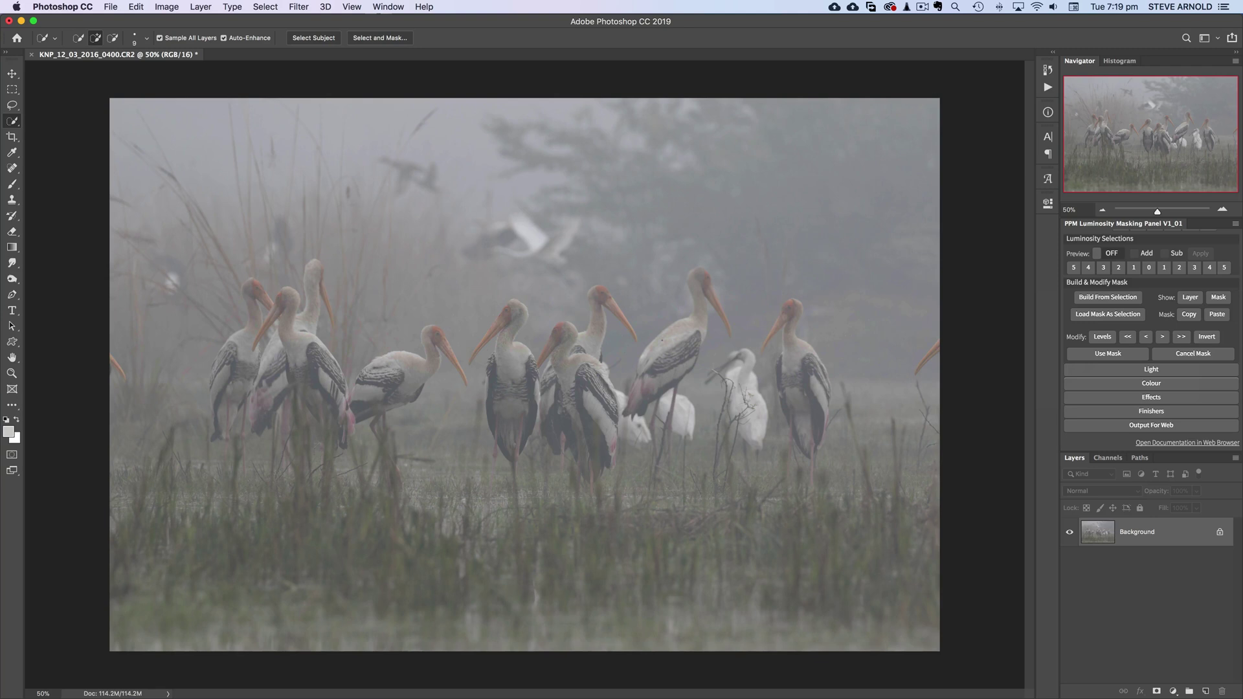
- With the Move tool selected, check the histogram, return to Navigator and open the new adjustment layer list
left_click(11, 73)
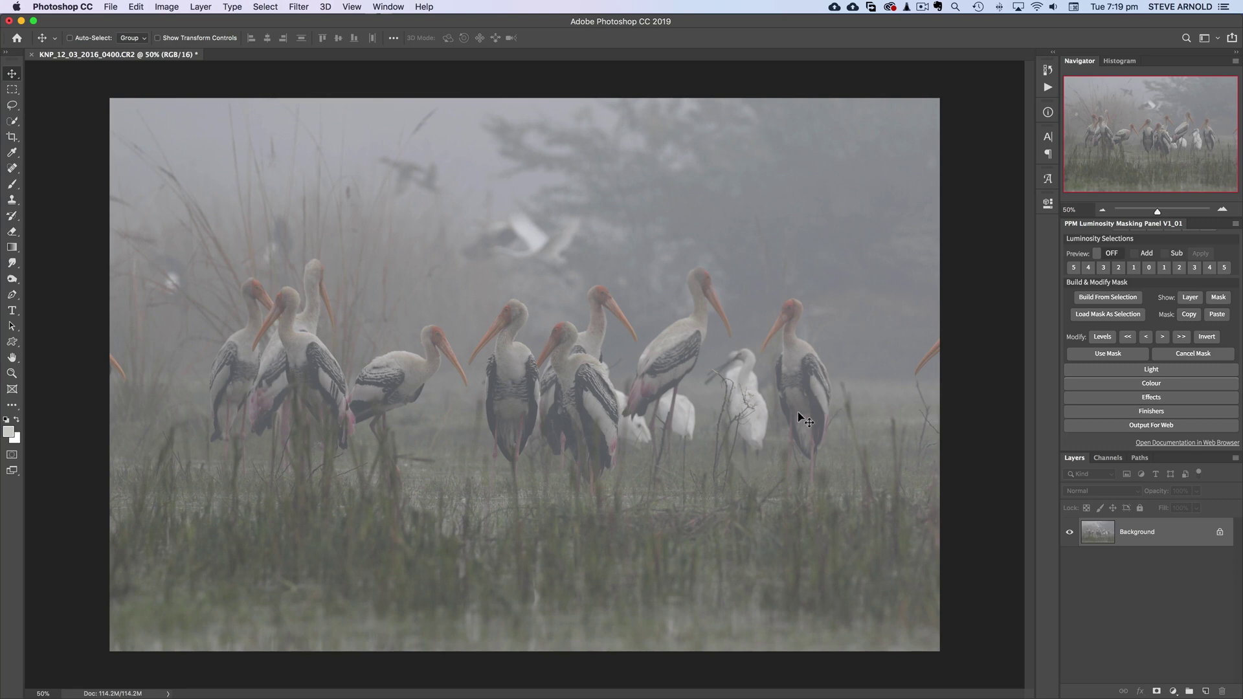
left_click(1115, 63)
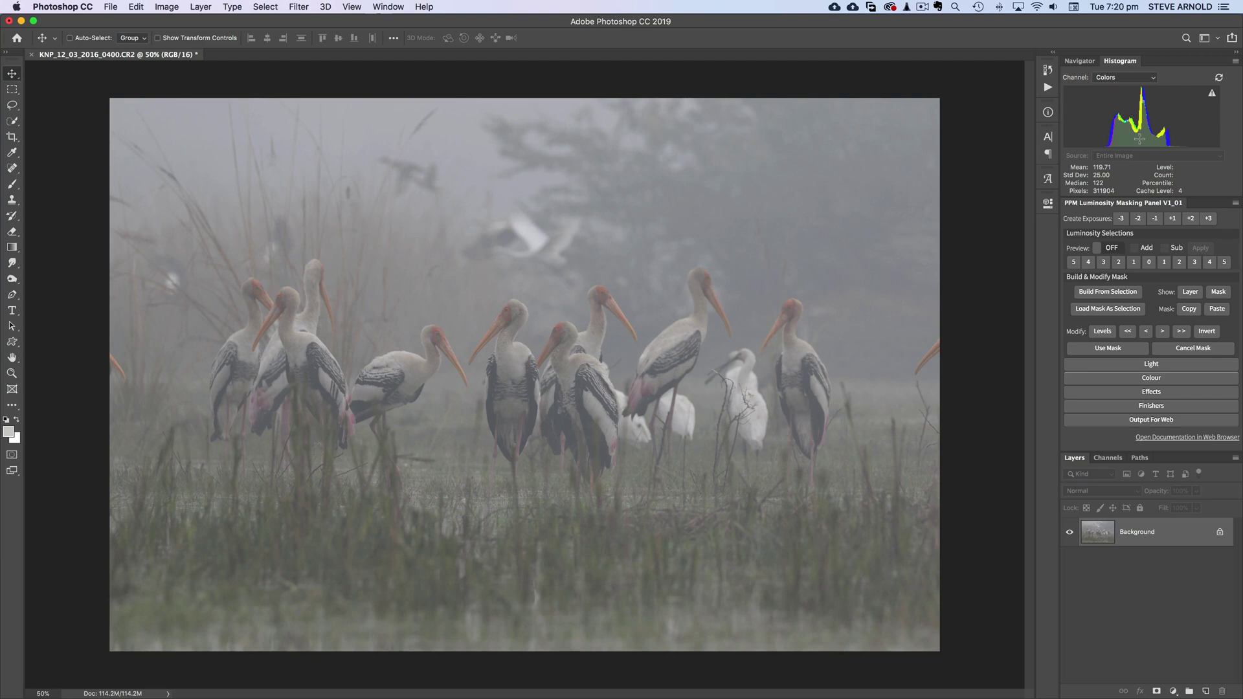
left_click(1080, 62)
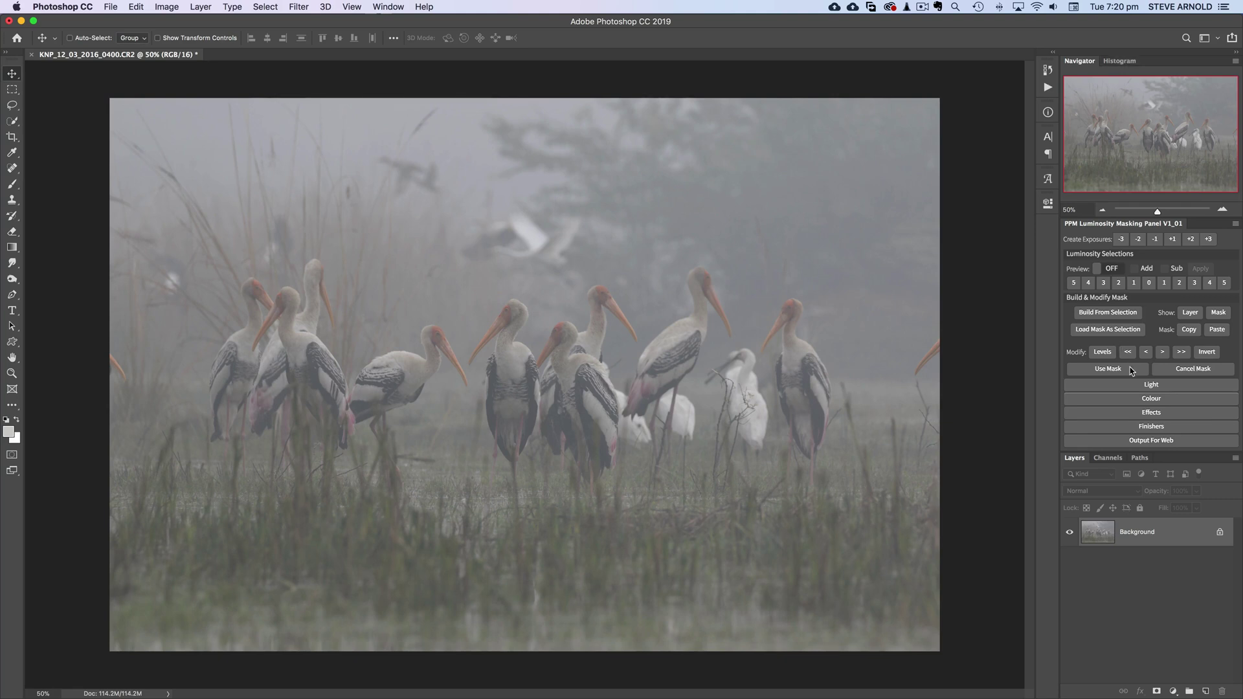
left_click(1173, 691)
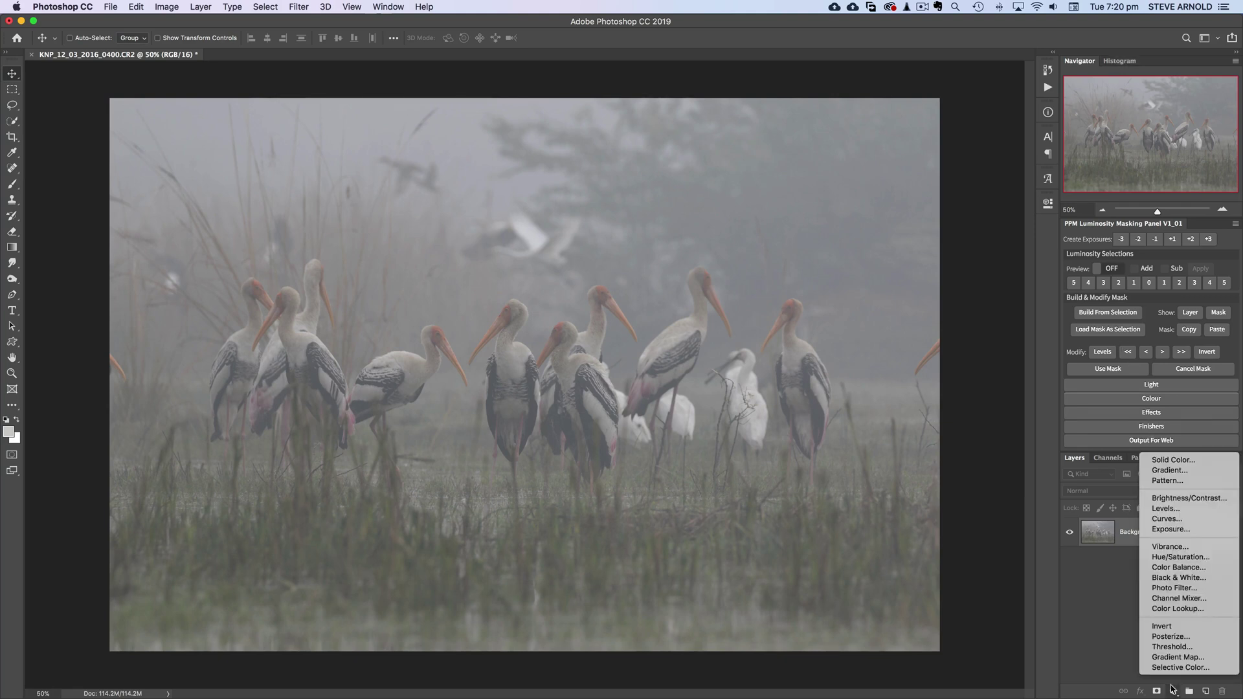
- Add a Levels layer with input levels black 65, midtone 1.53 and white 205
left_click(1167, 508)
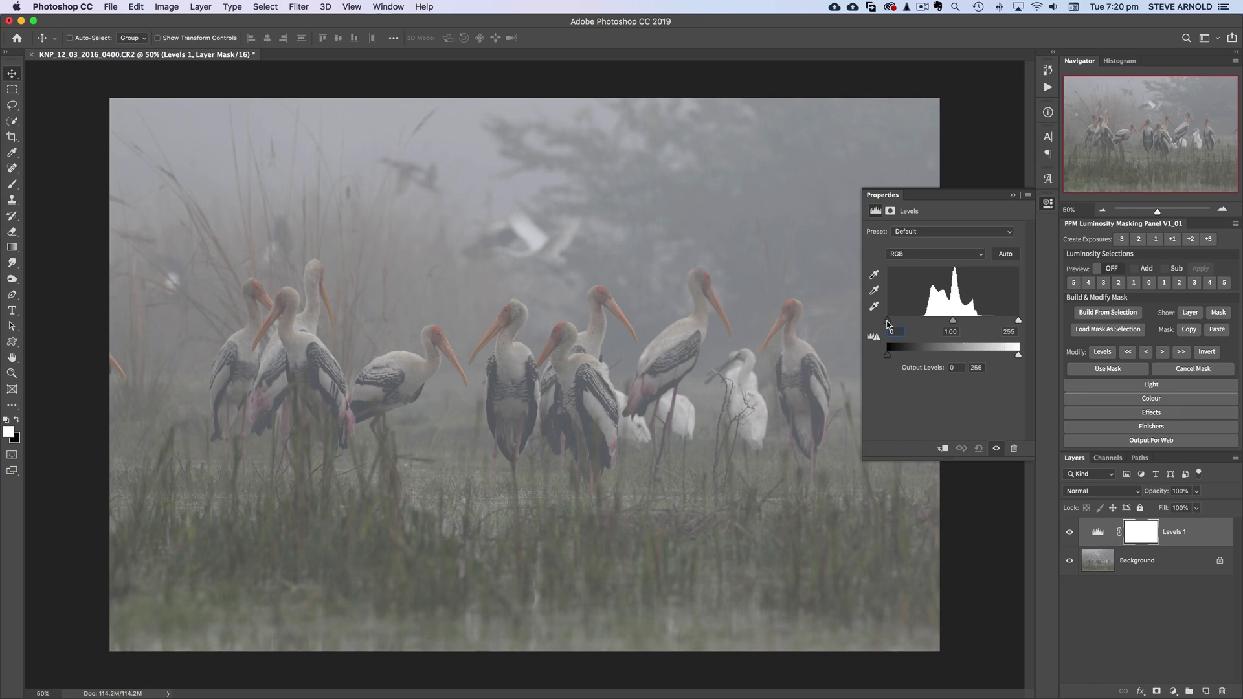
left_click_drag(887, 323, 921, 323)
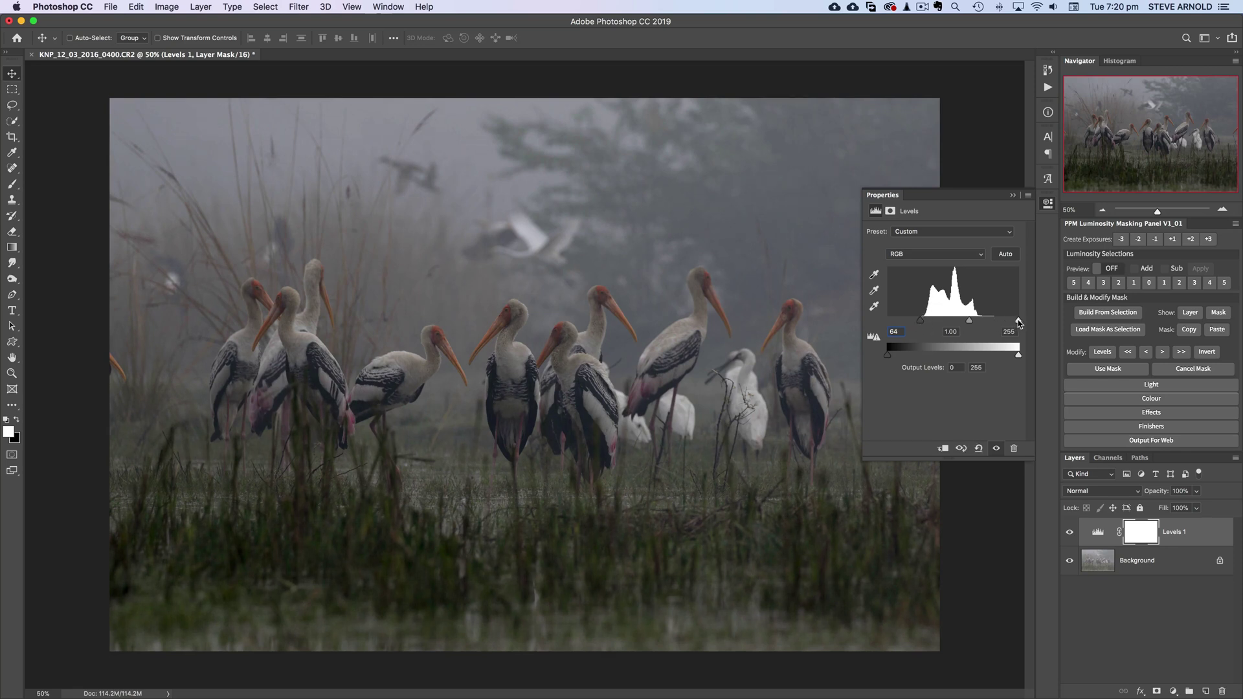
left_click_drag(1019, 322, 993, 324)
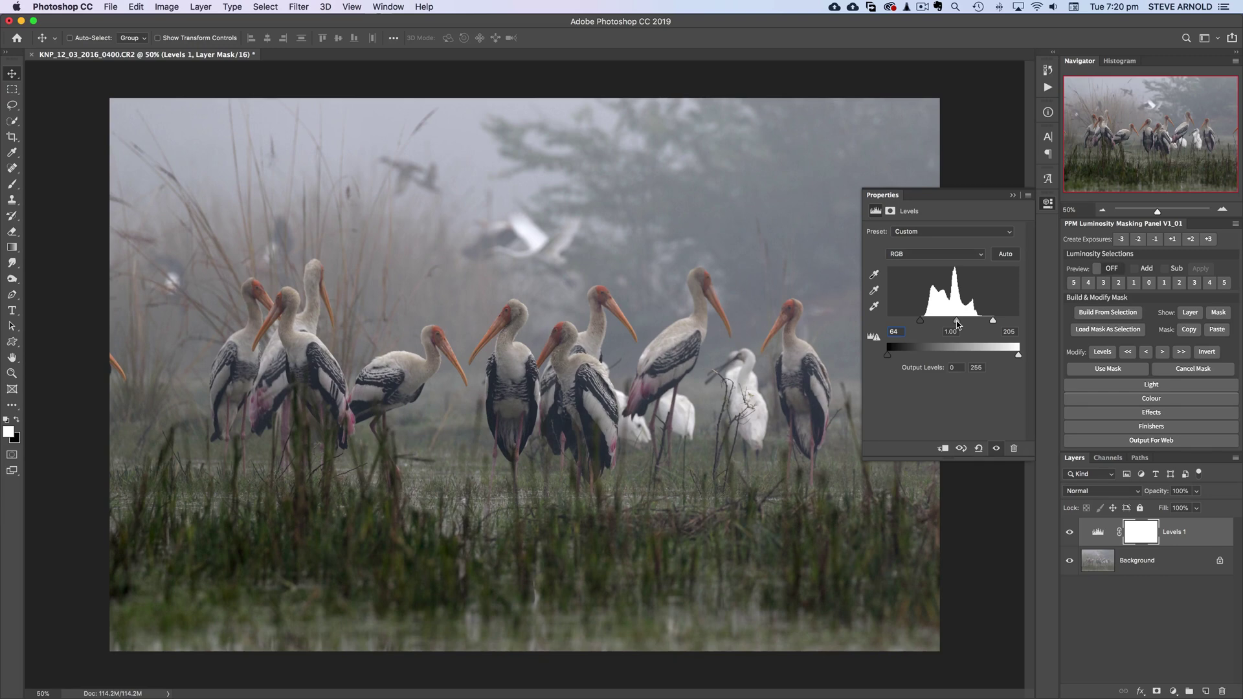
left_click_drag(957, 323, 949, 324)
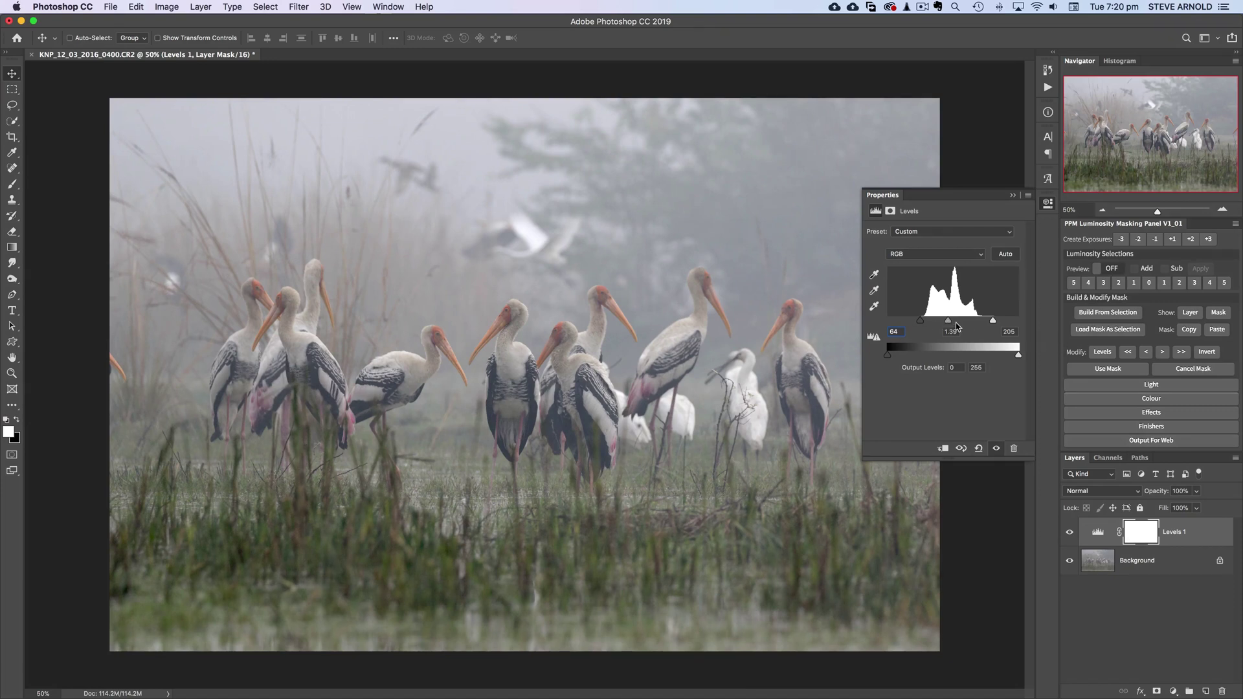
left_click_drag(949, 325, 948, 324)
left_click_drag(949, 322, 946, 322)
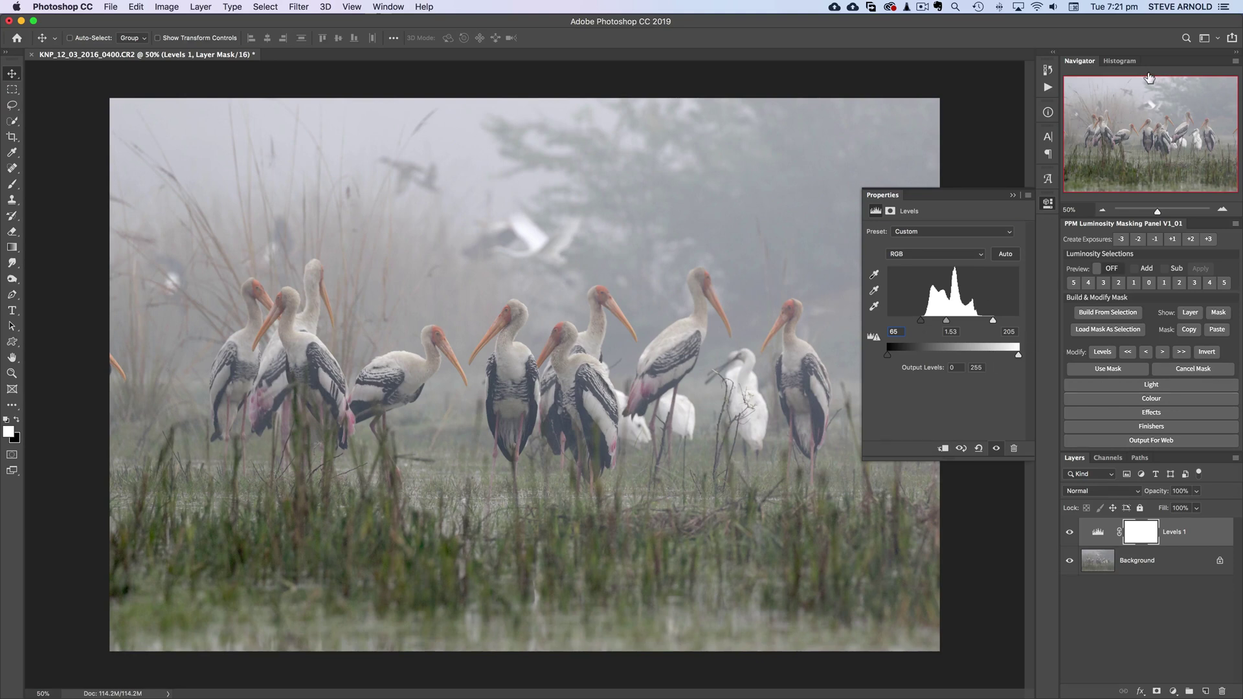
- Show the Histogram panel with the RGB channel
left_click(1119, 61)
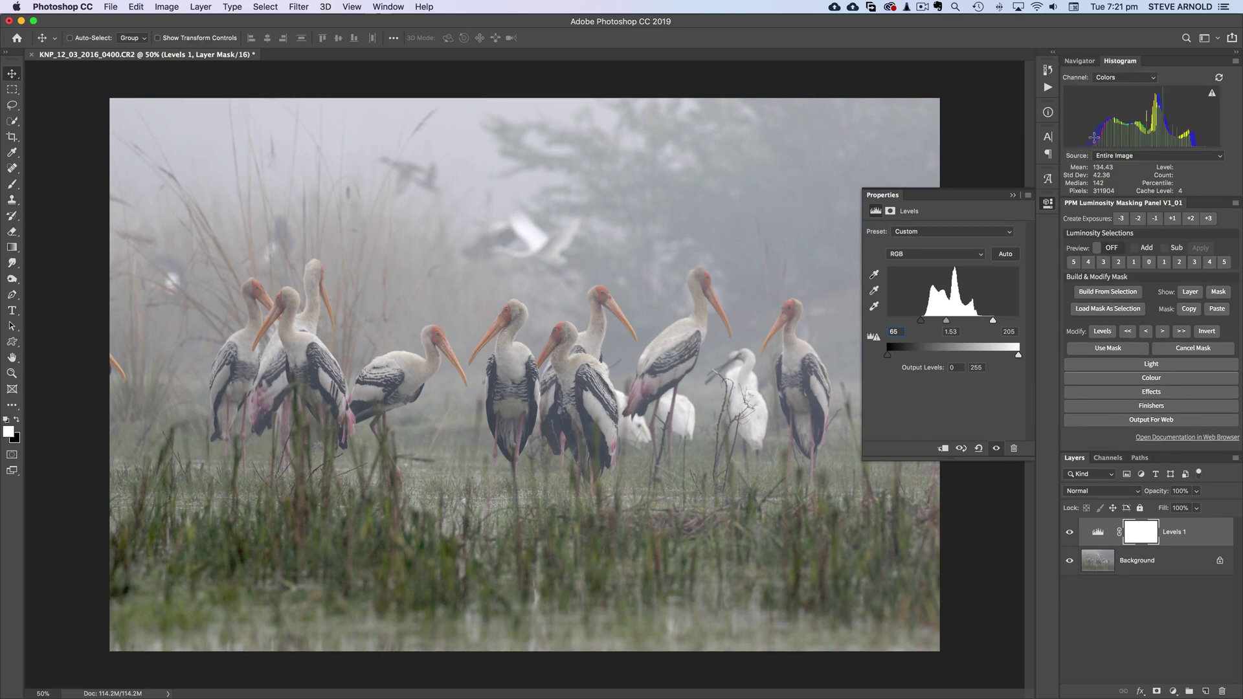
left_click(1115, 77)
left_click(1104, 31)
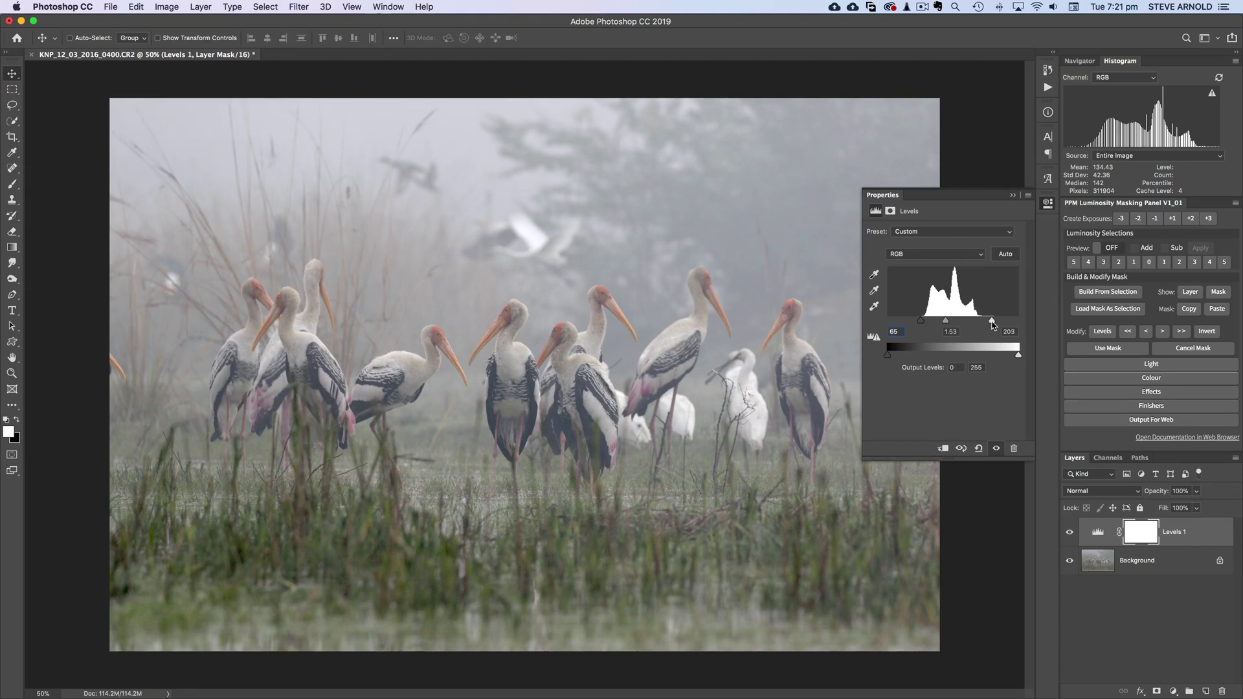
- Check highlight clipping and set the Levels 1 white point to 208
left_click_drag(989, 325, 982, 325)
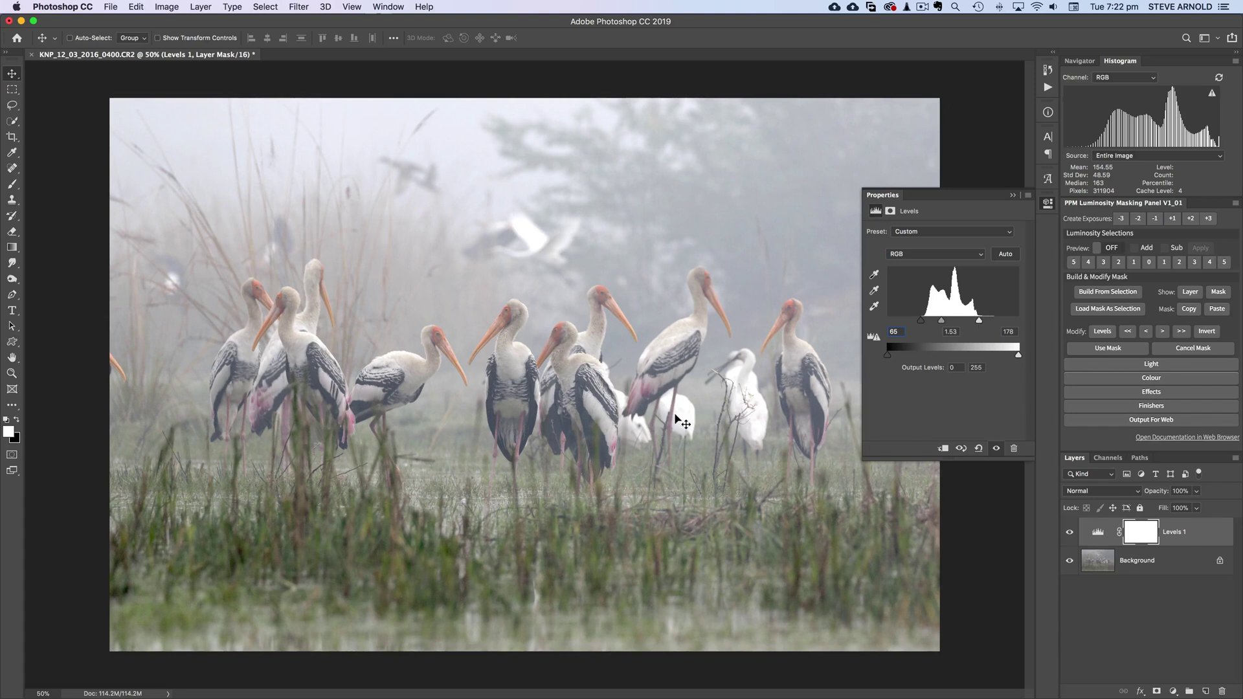
left_click(980, 322, "alt")
left_click_drag(980, 323, 994, 323)
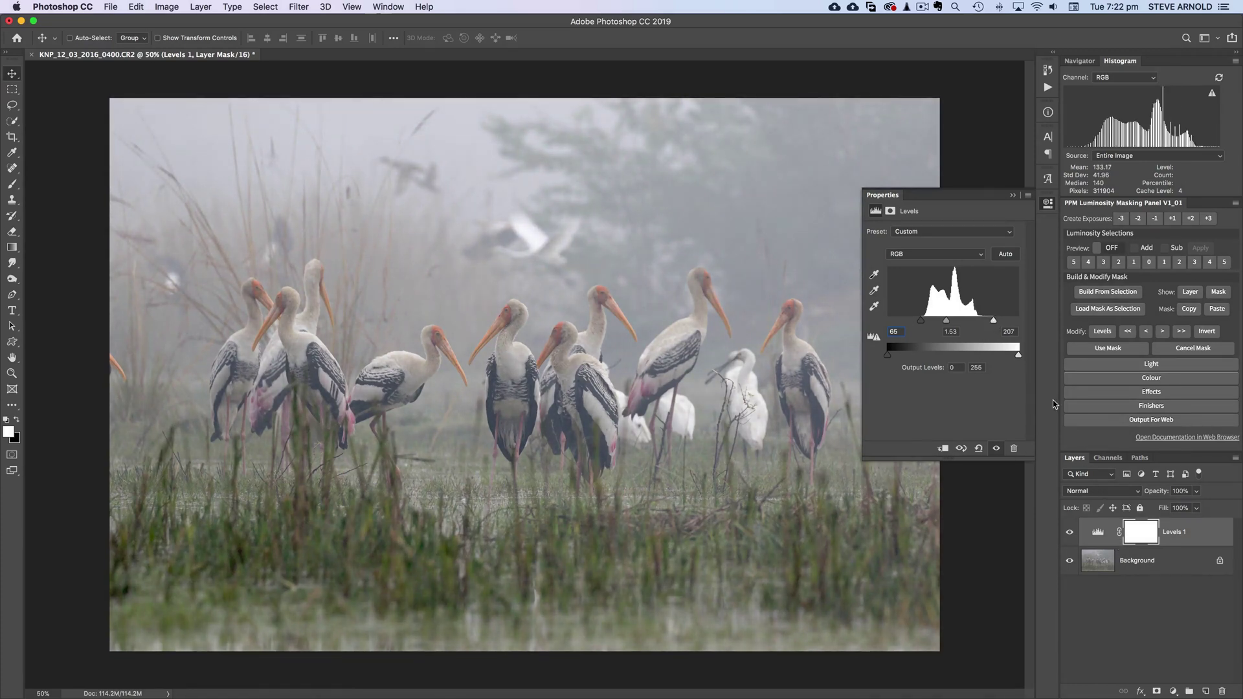
left_click_drag(995, 323, 994, 324)
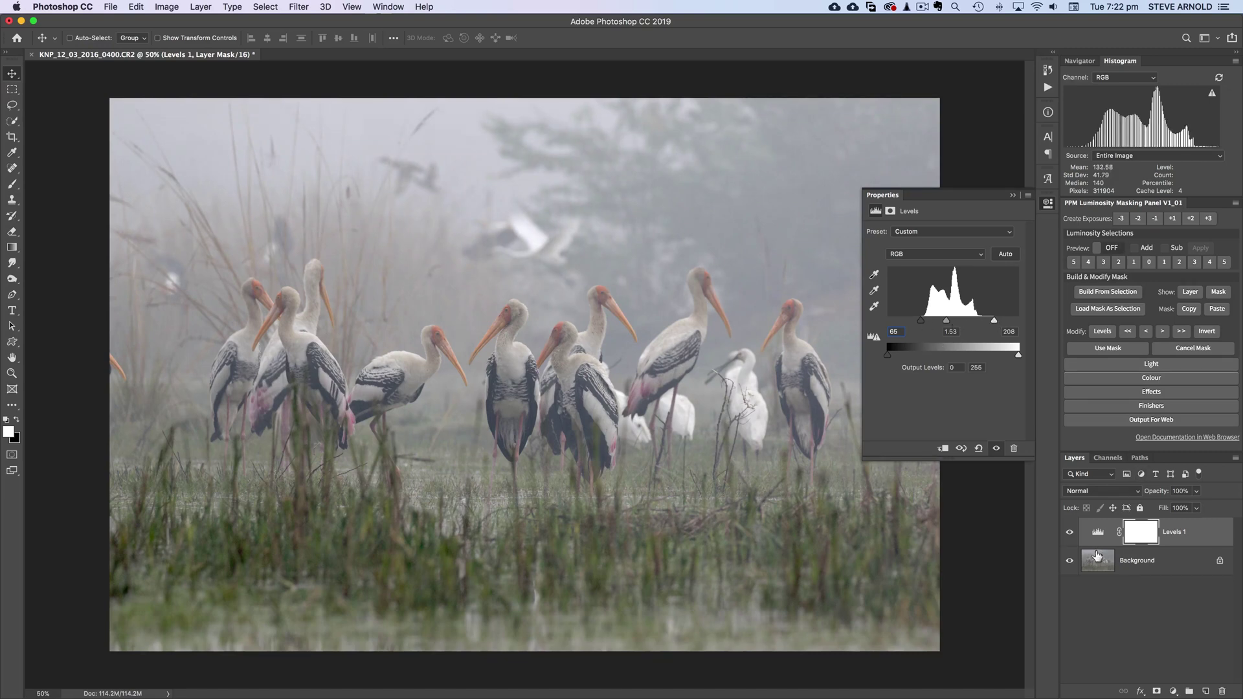
- Compare Levels 1 on and off, then delete the layer
left_click(1098, 532)
left_click(1070, 533)
left_click(1070, 533)
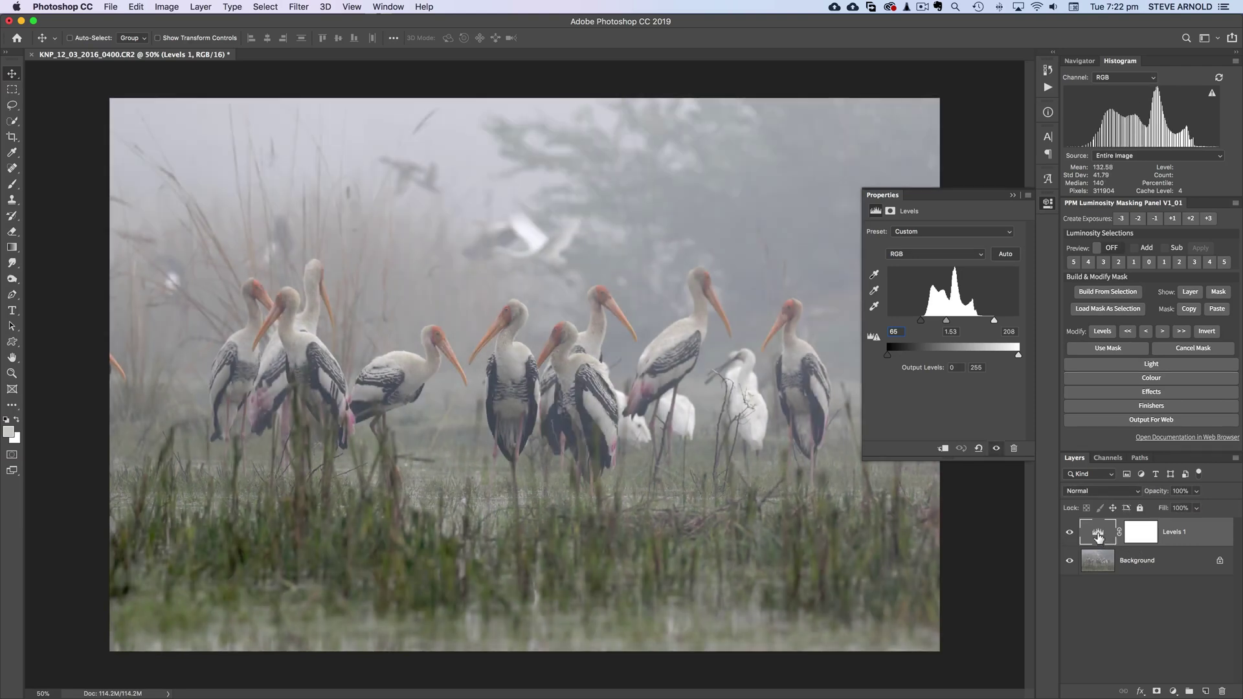
left_click_drag(1095, 534, 1221, 690)
- Add a new Levels layer set to 66, 1.53 and 208, close its settings, and show Navigator
left_click(1173, 692)
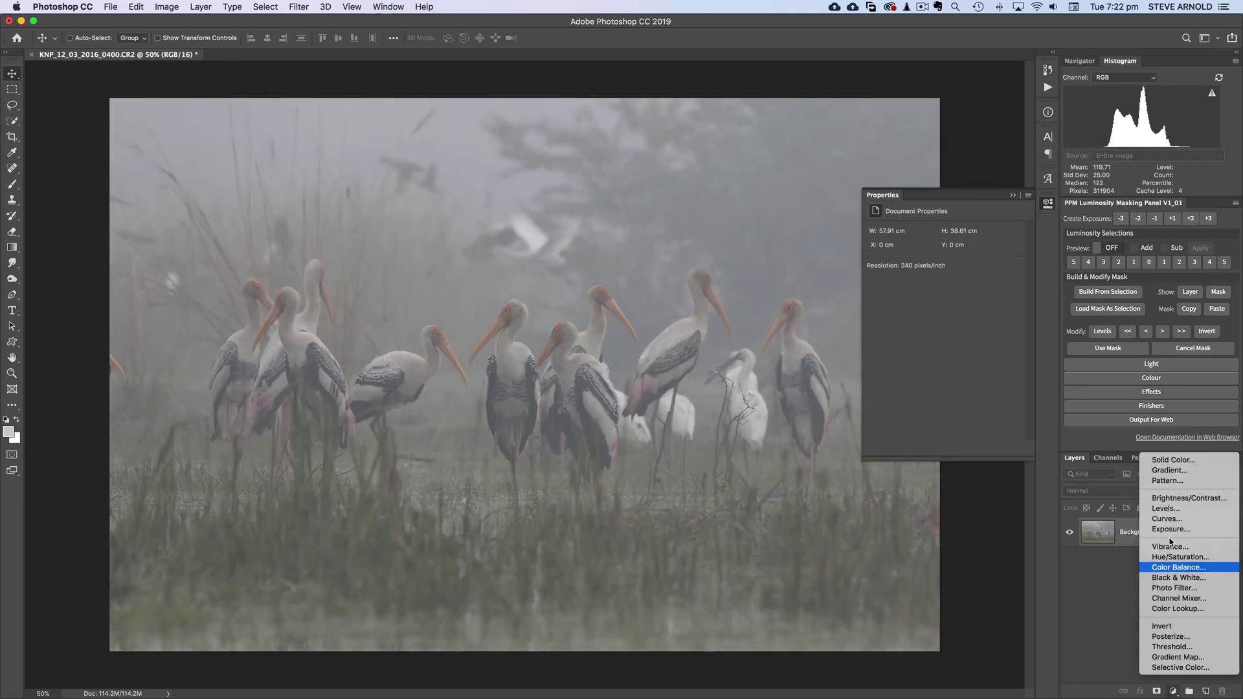
left_click(1166, 510)
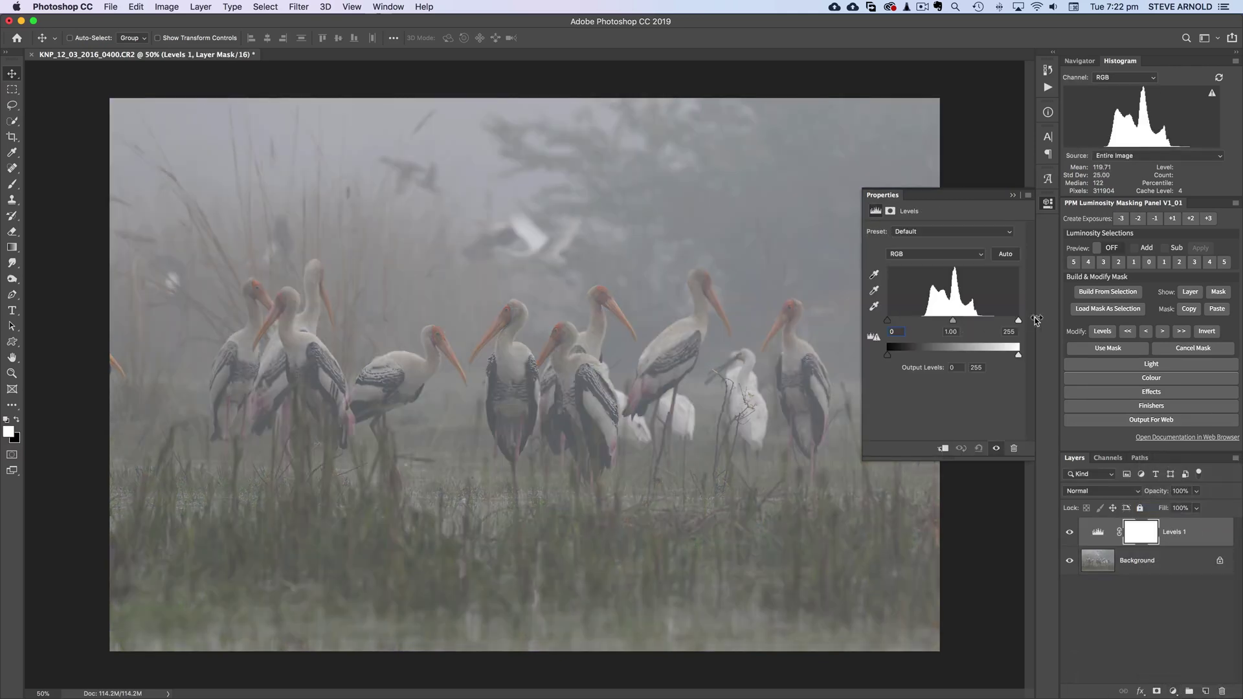
left_click_drag(1019, 321, 995, 323)
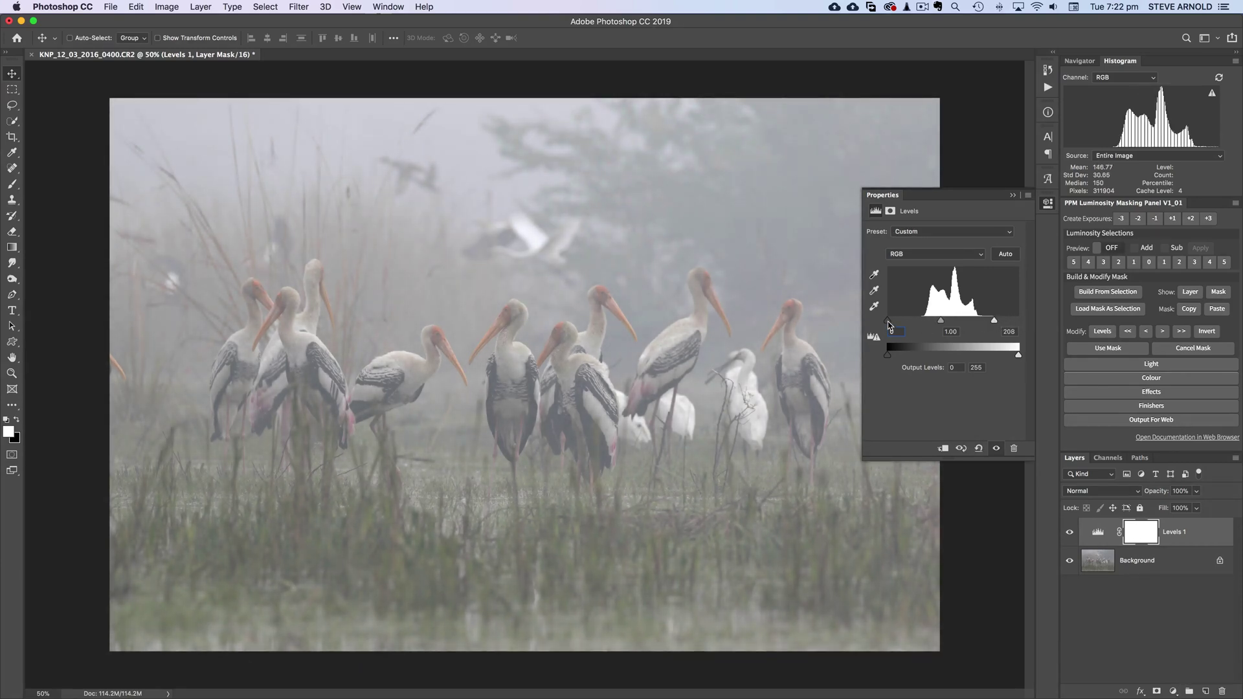
left_click_drag(889, 321, 947, 323)
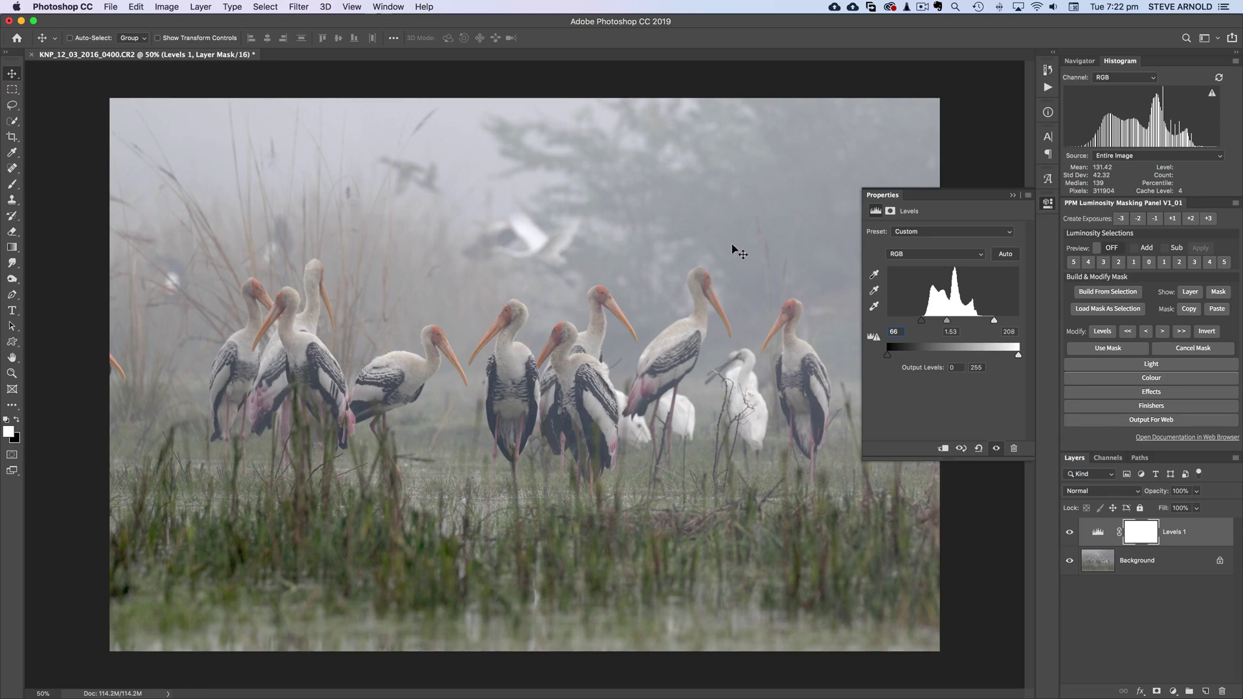
left_click(1047, 203)
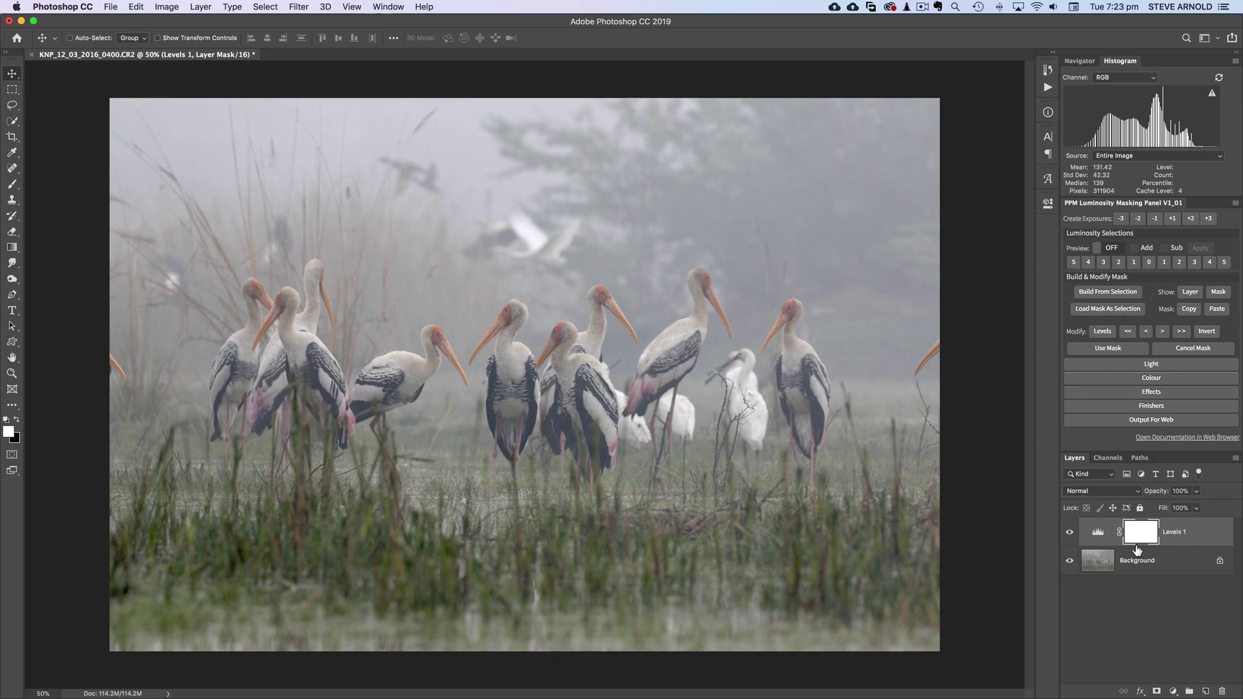
left_click(1080, 61)
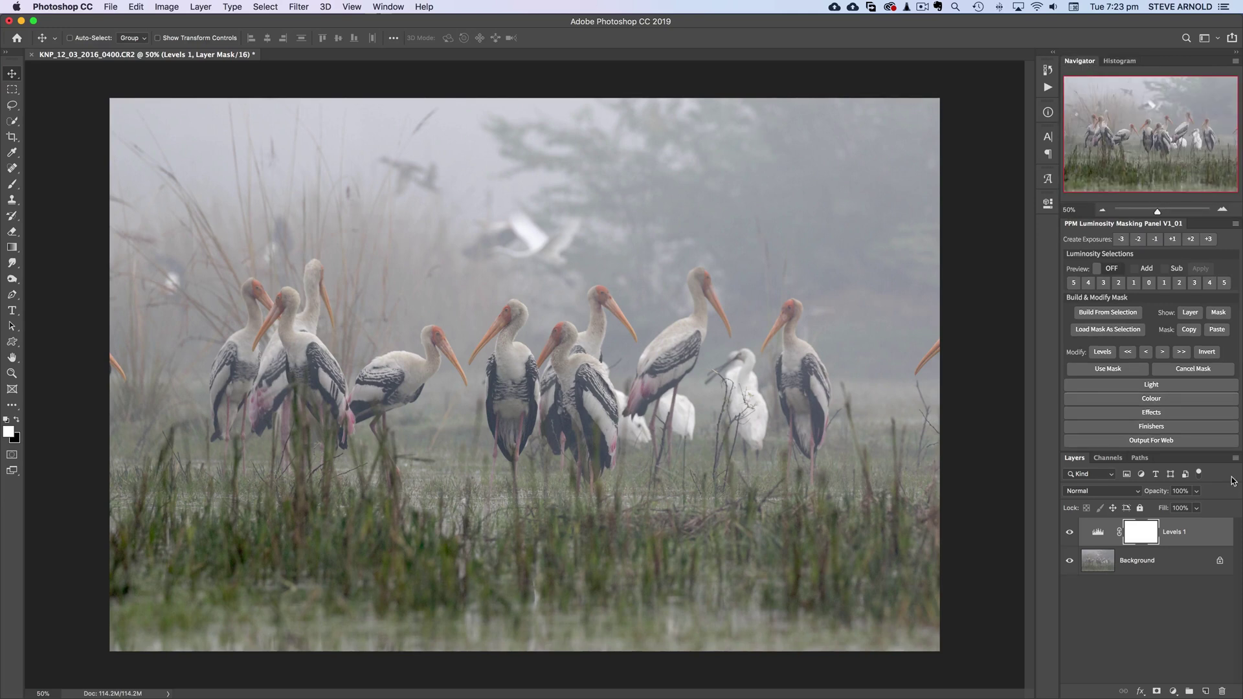
- Delete Levels 1 and add the PPM panel's masked Contrast Levels 3 layer from the Light section
left_click_drag(1099, 534, 1221, 690)
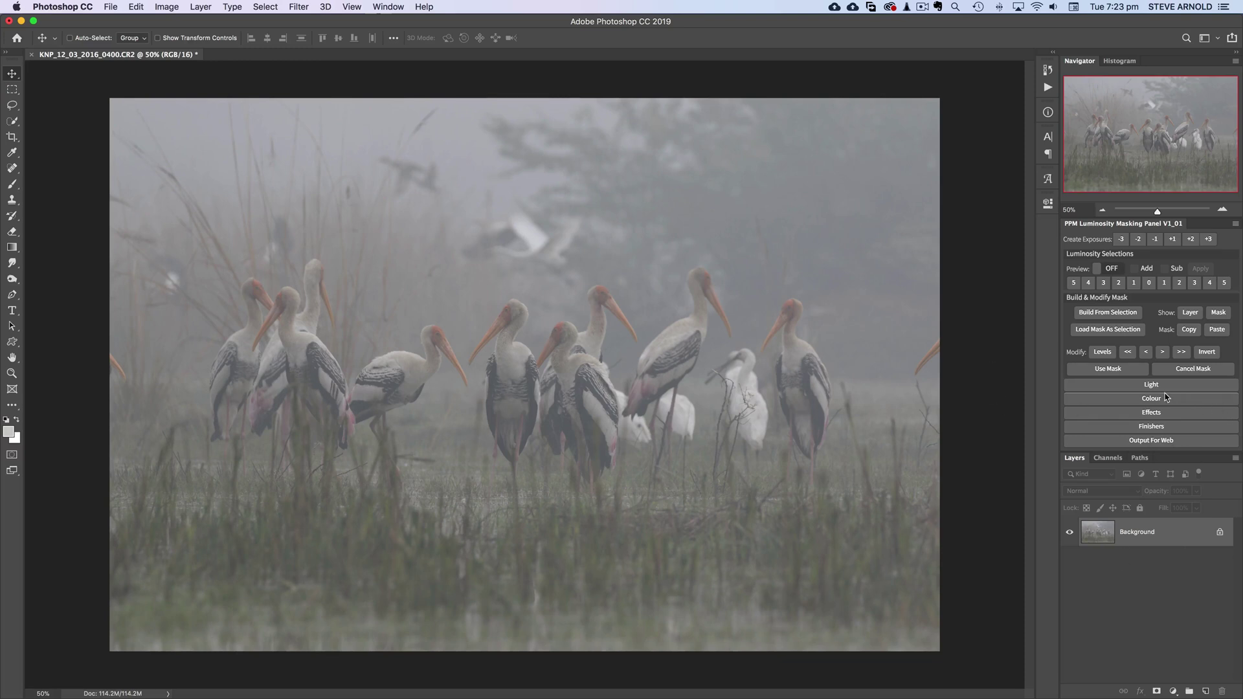
left_click(1112, 386)
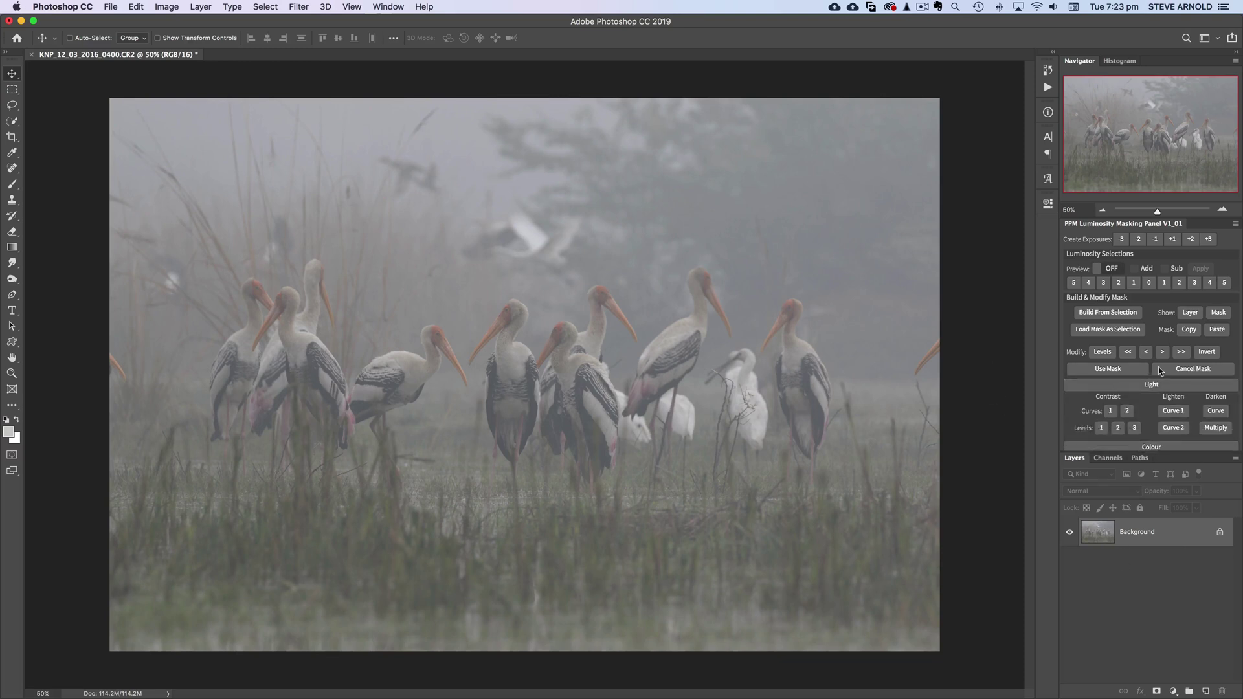
scroll(1170, 367, "down", 3)
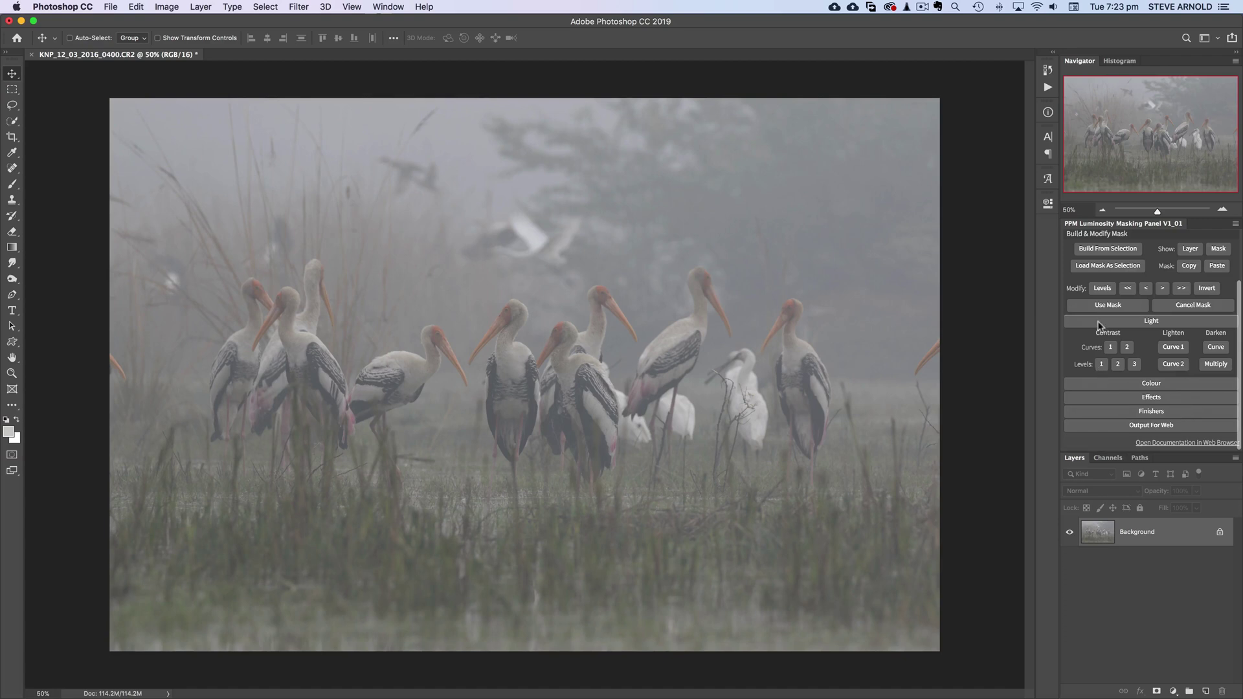
left_click(1135, 365)
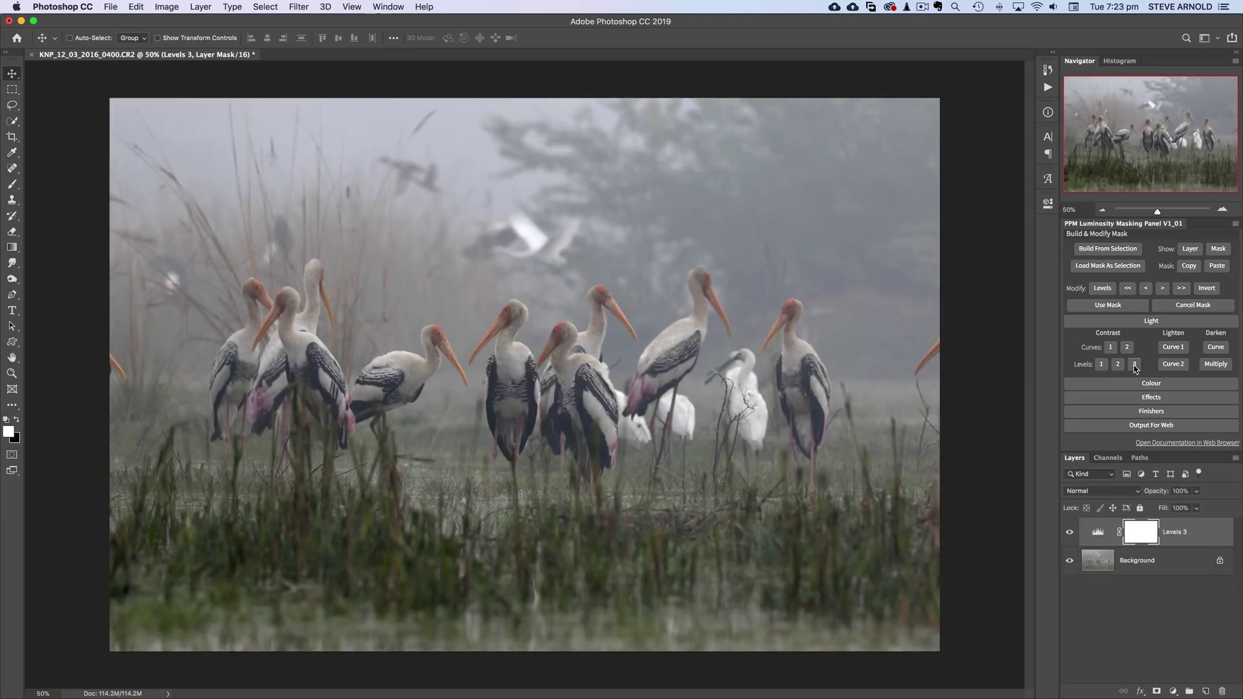
- Raise the Levels 3 midtone to 1.58, target its mask, and close its settings
left_click(1096, 535)
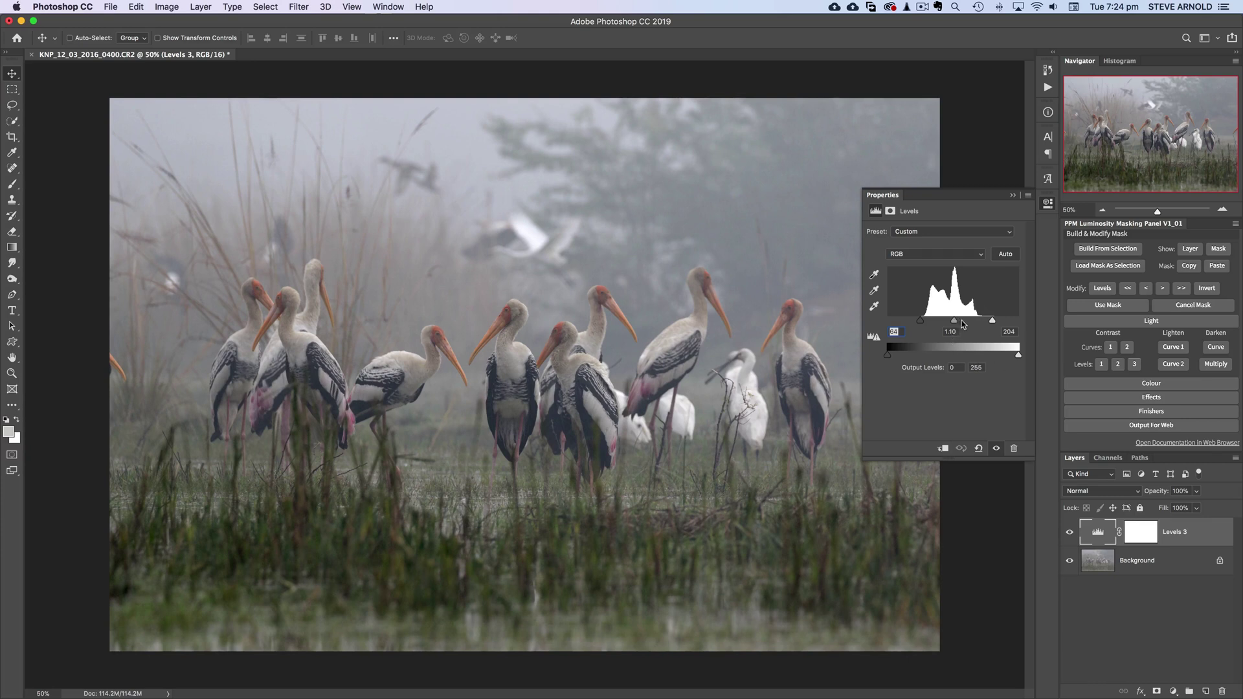
left_click_drag(956, 324, 944, 323)
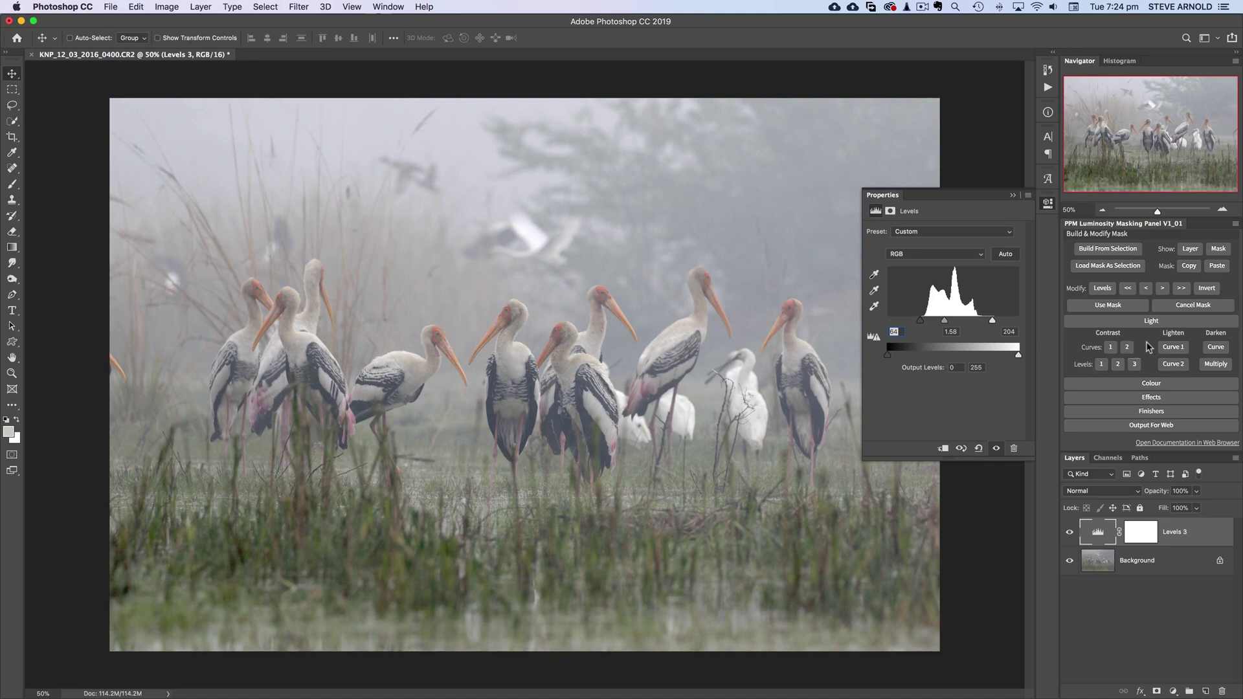
key("super+backslash")
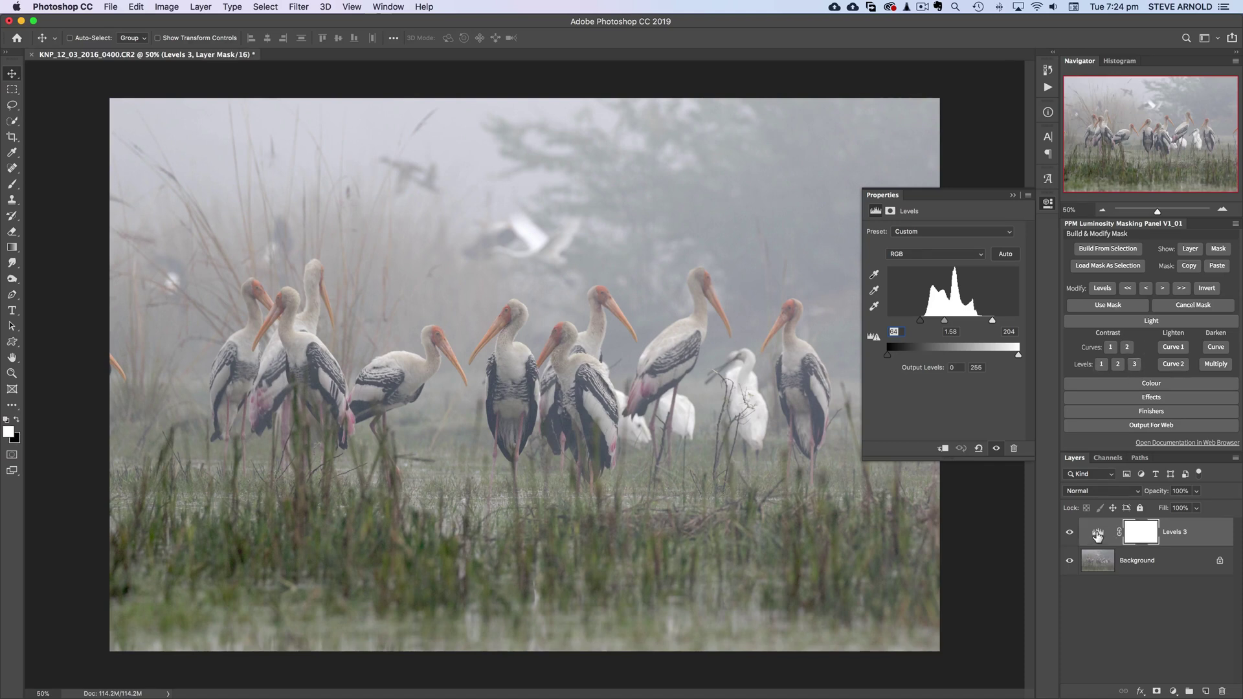
left_click(1049, 205)
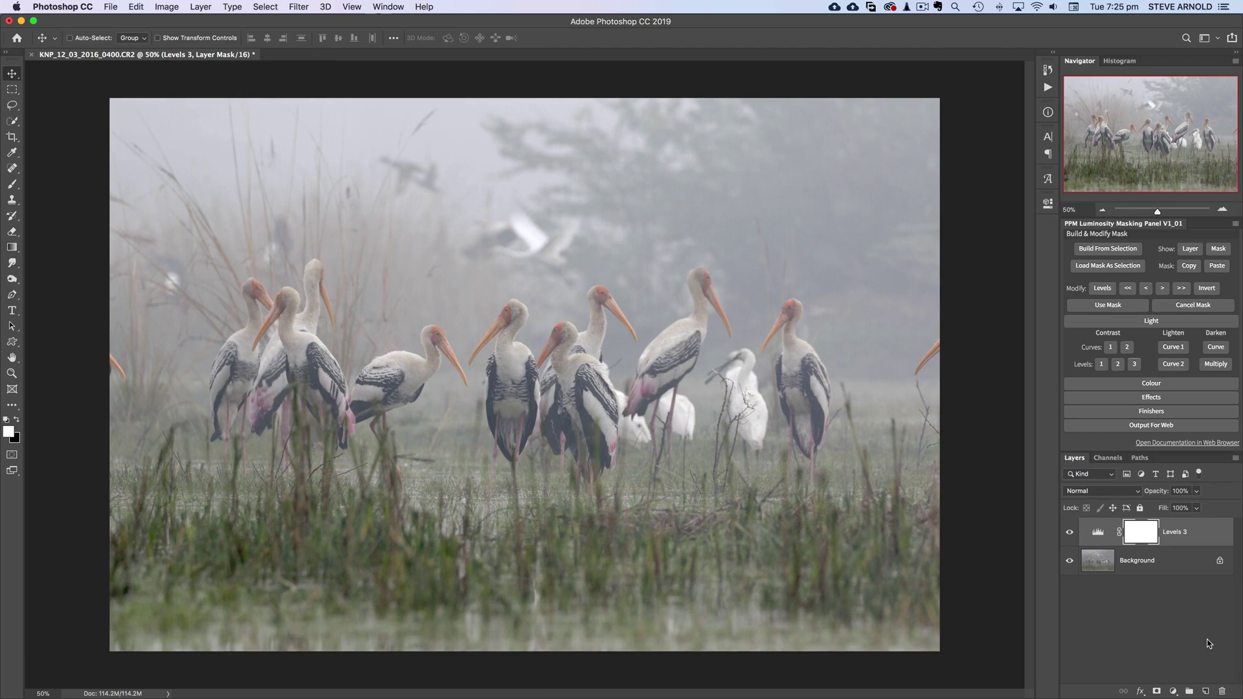
- Add a Curves layer with an S-curve through about 83/78 and 194/211
left_click(1173, 692)
left_click(1186, 524)
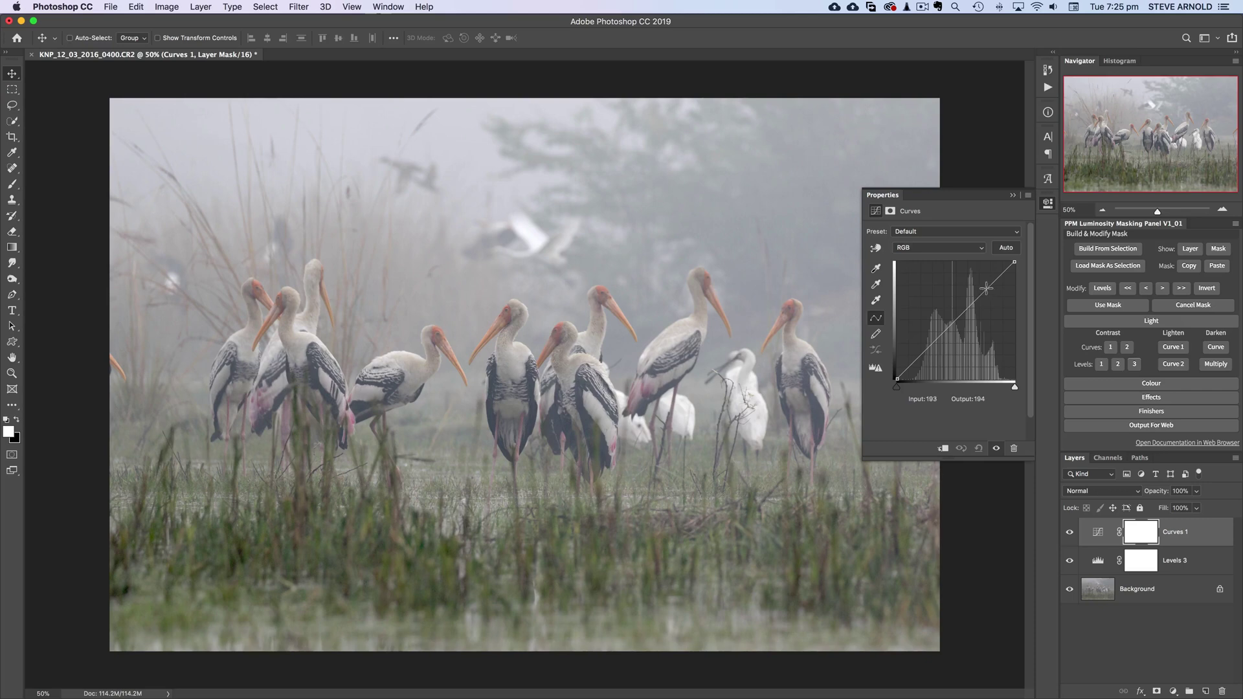
left_click_drag(985, 289, 986, 283)
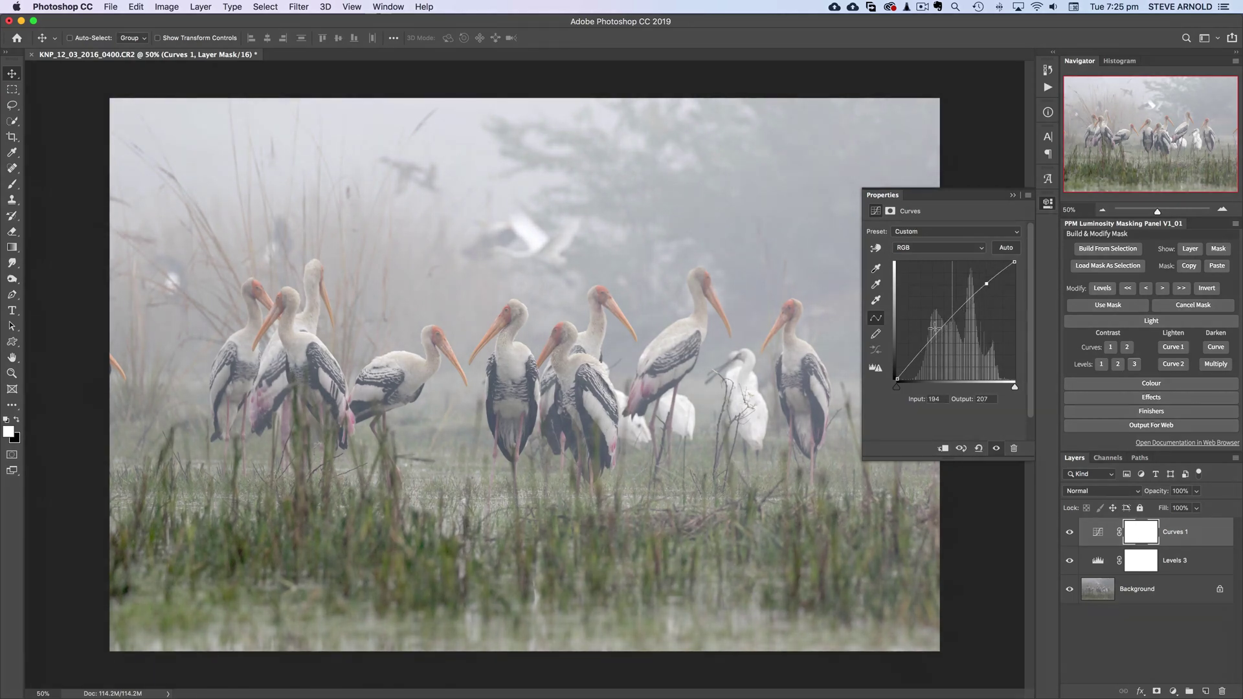
left_click_drag(934, 335, 935, 341)
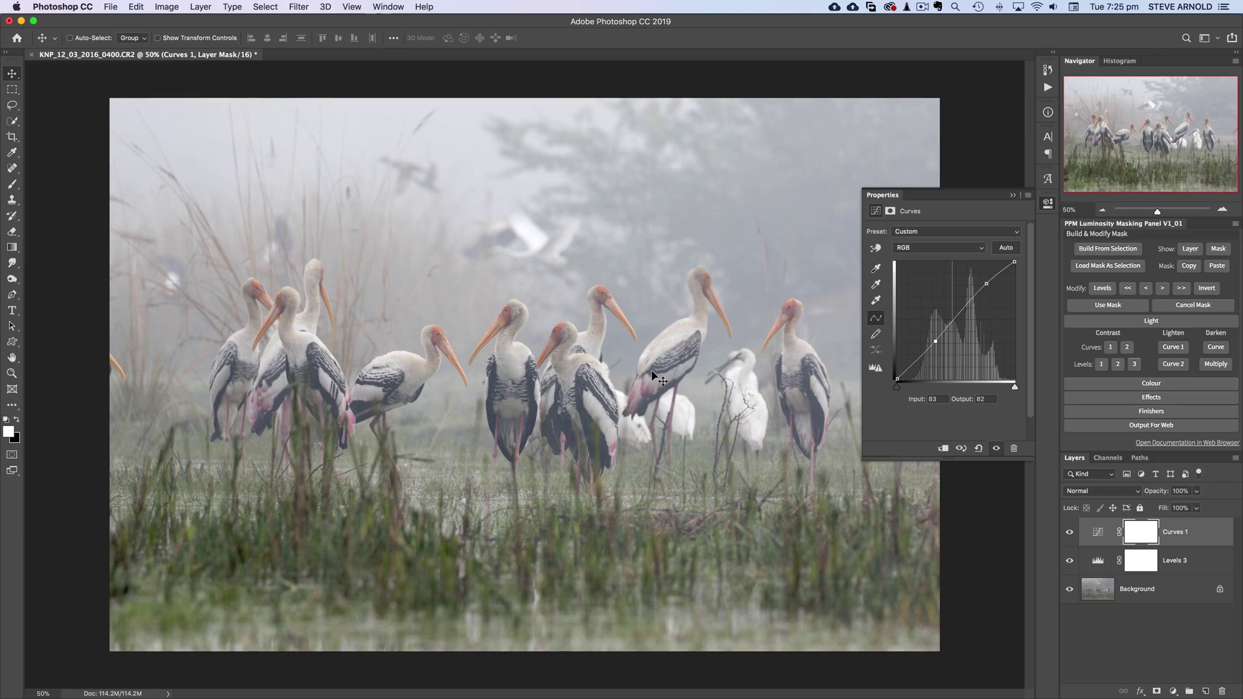
left_click(986, 283)
left_click_drag(936, 341, 935, 343)
left_click_drag(986, 283, 986, 281)
- Compare Curves 1 on and off, then close its settings
left_click(1069, 533)
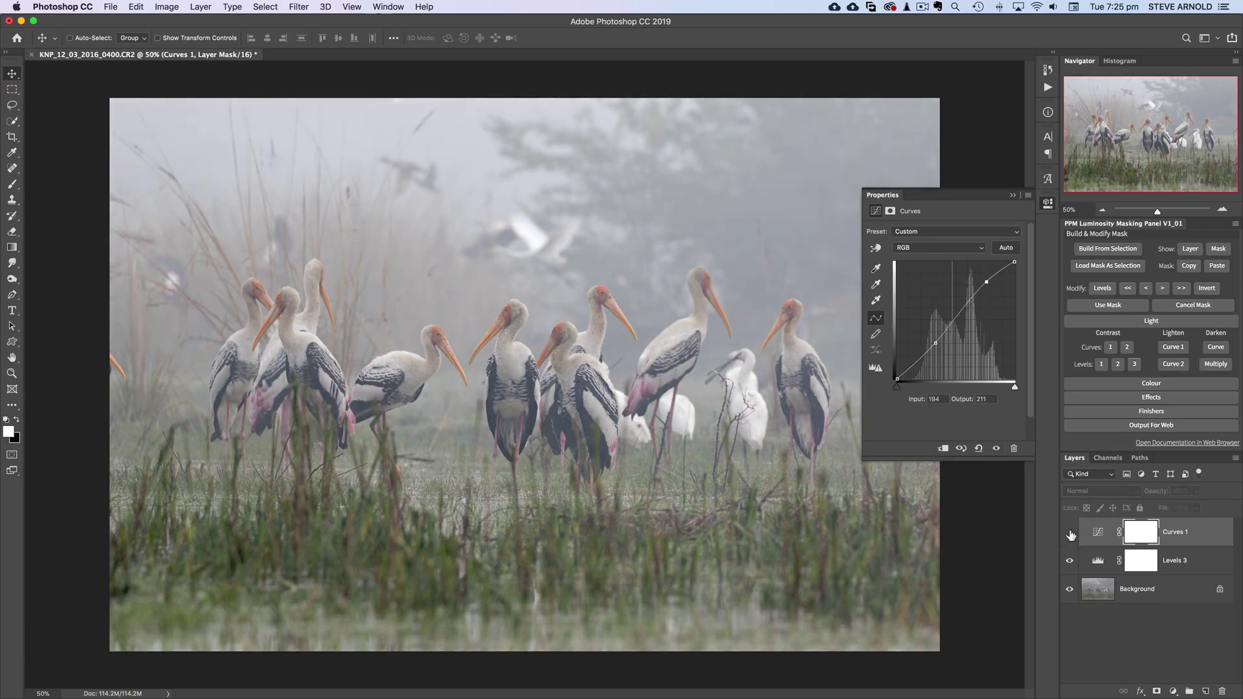
left_click(1070, 533)
left_click(1070, 534)
left_click(1070, 533)
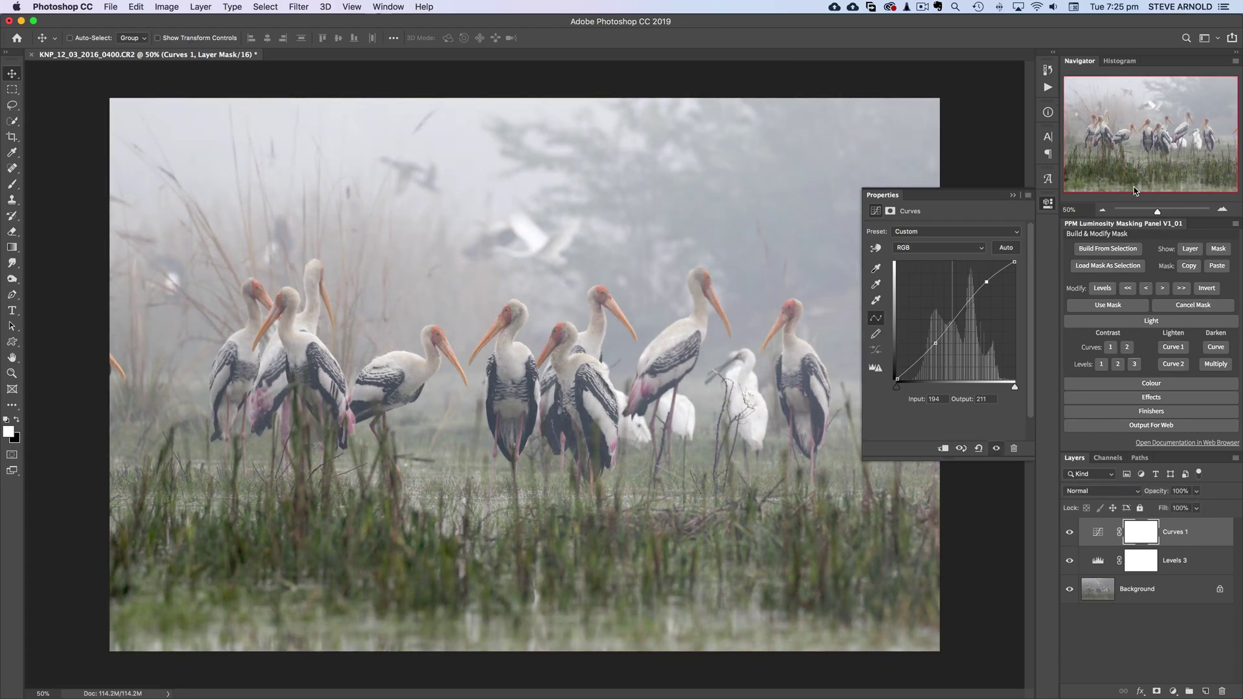
left_click(1048, 205)
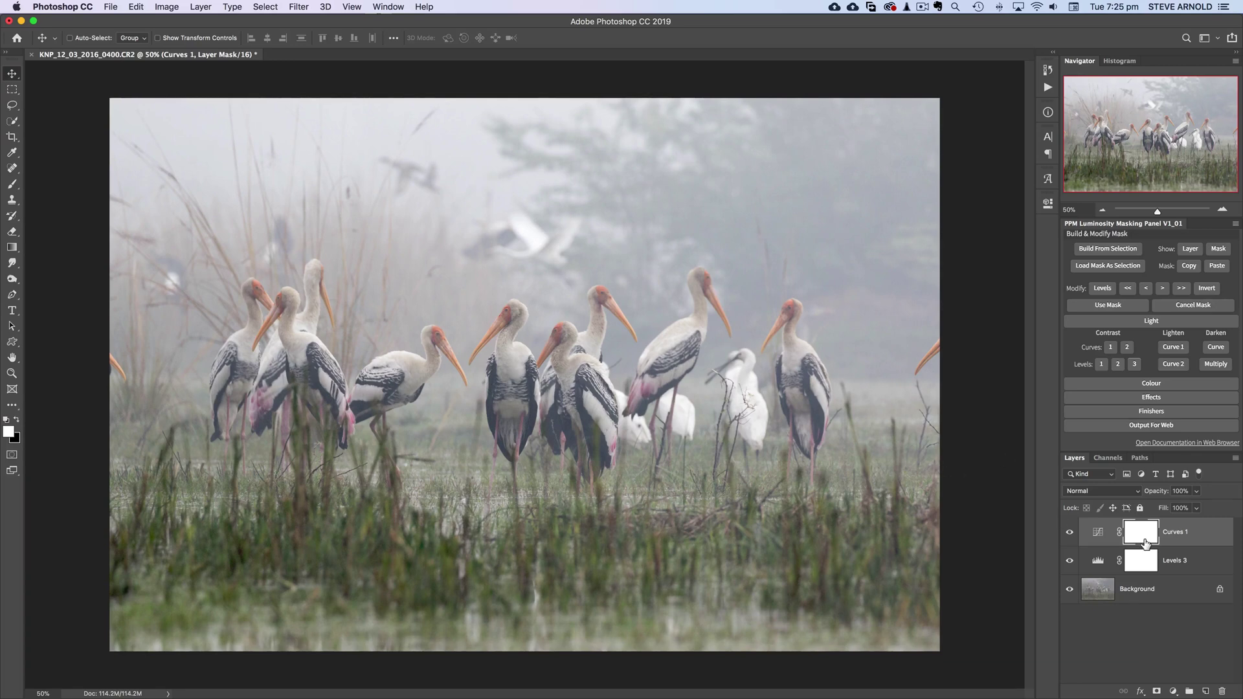
- Invert the Curves 1 mask to black and pick the Brush tool
left_click_drag(1144, 543, 1147, 546)
key("super+i")
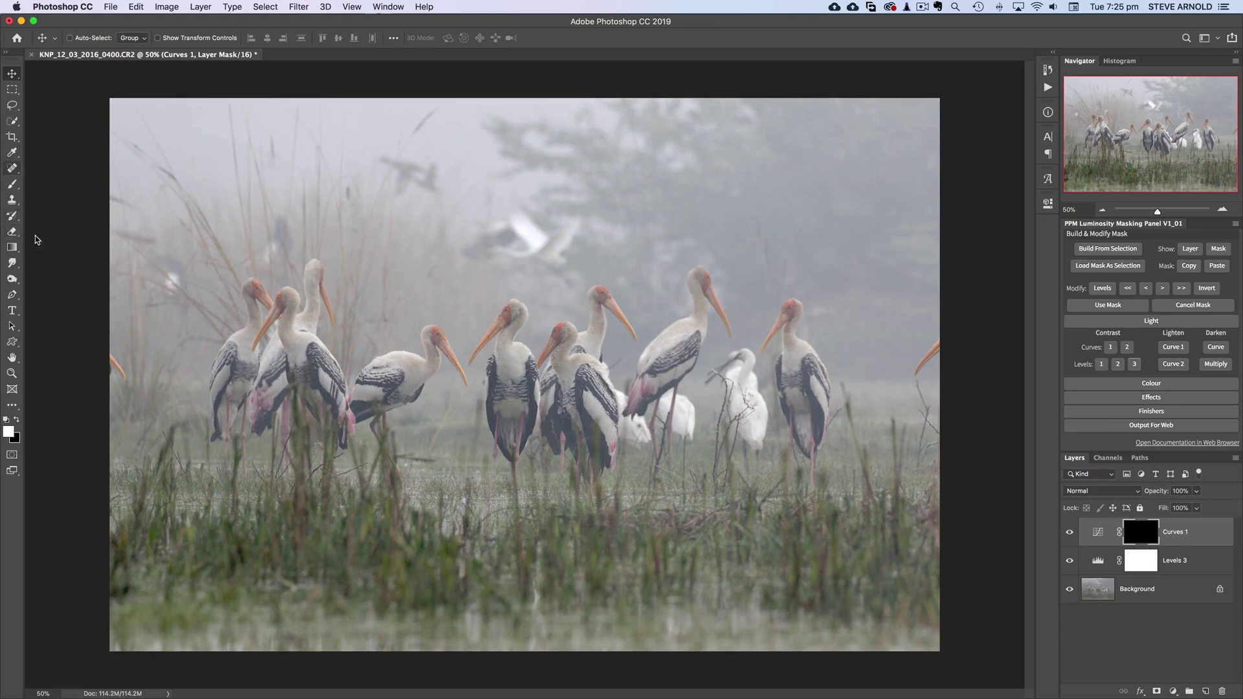
key("b")
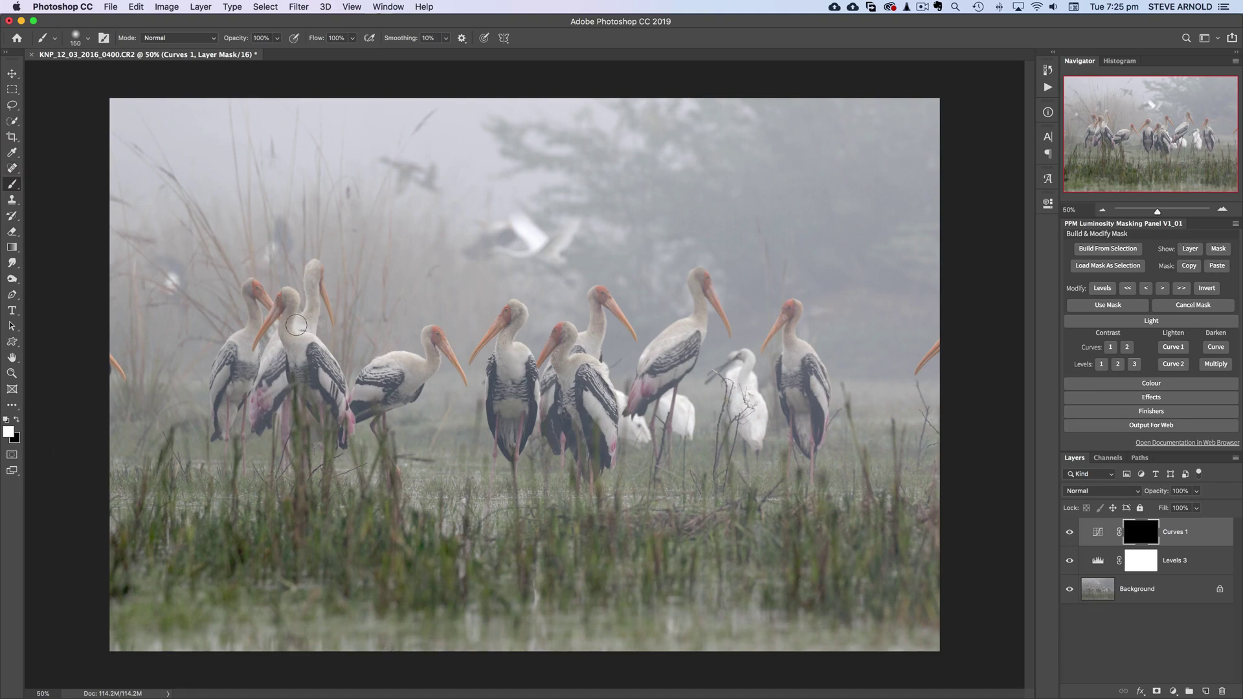
- Paint white on the mask over the storks' breasts, chests, heads and the egret, resizing the brush
key("bracketright")
key("bracketright")
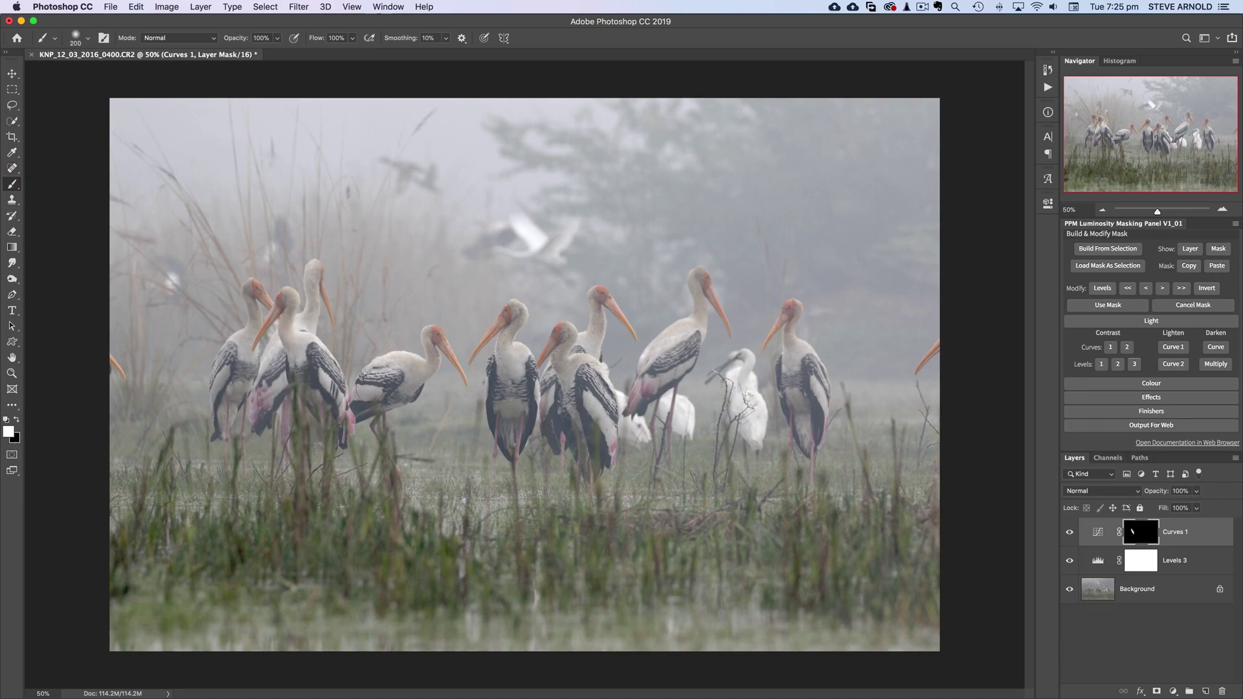
left_click_drag(381, 372, 422, 376)
key("bracketleft")
key("bracketleft")
key("bracketleft")
key("bracketleft")
key("bracketleft")
key("bracketleft")
key("bracketleft")
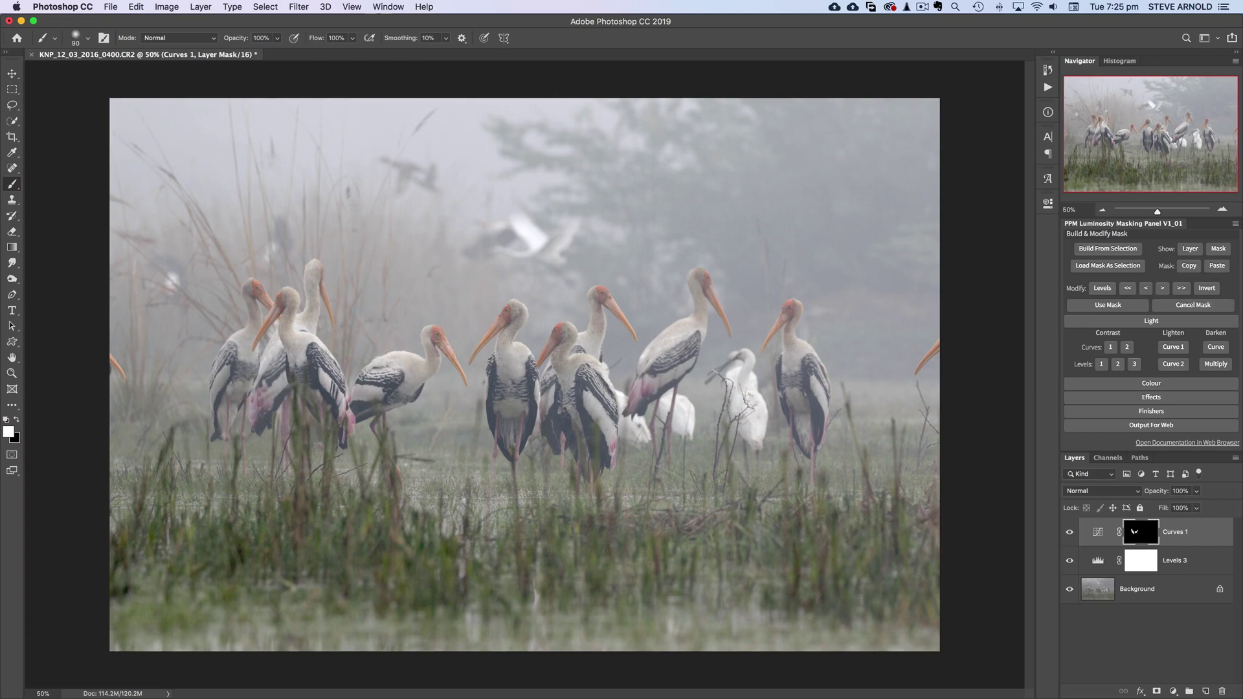
key("bracketleft")
key("bracketleft")
key("bracketright")
key("bracketright")
key("bracketright")
key("bracketright")
key("bracketright")
key("bracketright")
key("bracketright")
mouse_move(511, 357)
left_mouse_down()
mouse_move(540, 392)
mouse_move(556, 335)
mouse_move(587, 349)
mouse_move(606, 304)
mouse_move(604, 348)
mouse_move(722, 295)
left_mouse_up()
key("bracketright")
key("bracketright")
key("bracketright")
mouse_move(738, 369)
left_mouse_down()
mouse_move(744, 402)
mouse_move(759, 407)
mouse_move(788, 317)
mouse_move(809, 388)
mouse_move(795, 409)
left_mouse_up()
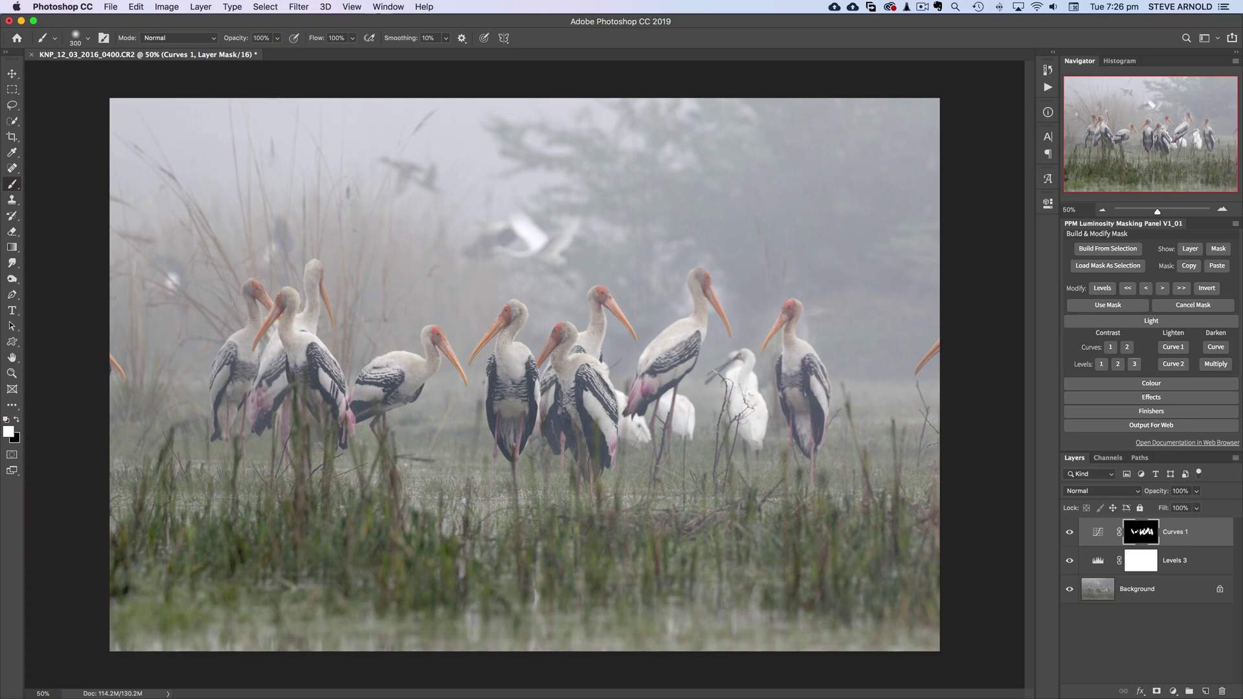
mouse_move(253, 304)
left_mouse_down()
mouse_move(249, 353)
mouse_move(317, 285)
mouse_move(288, 353)
left_mouse_up()
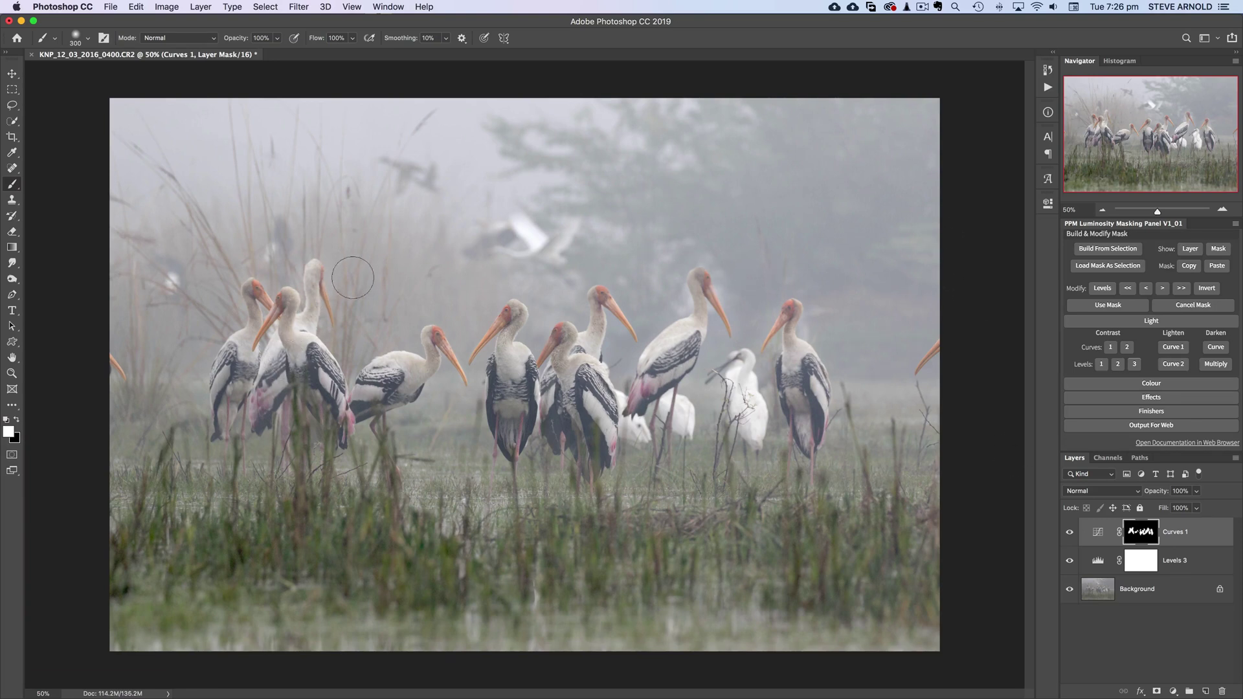
left_click(1070, 532)
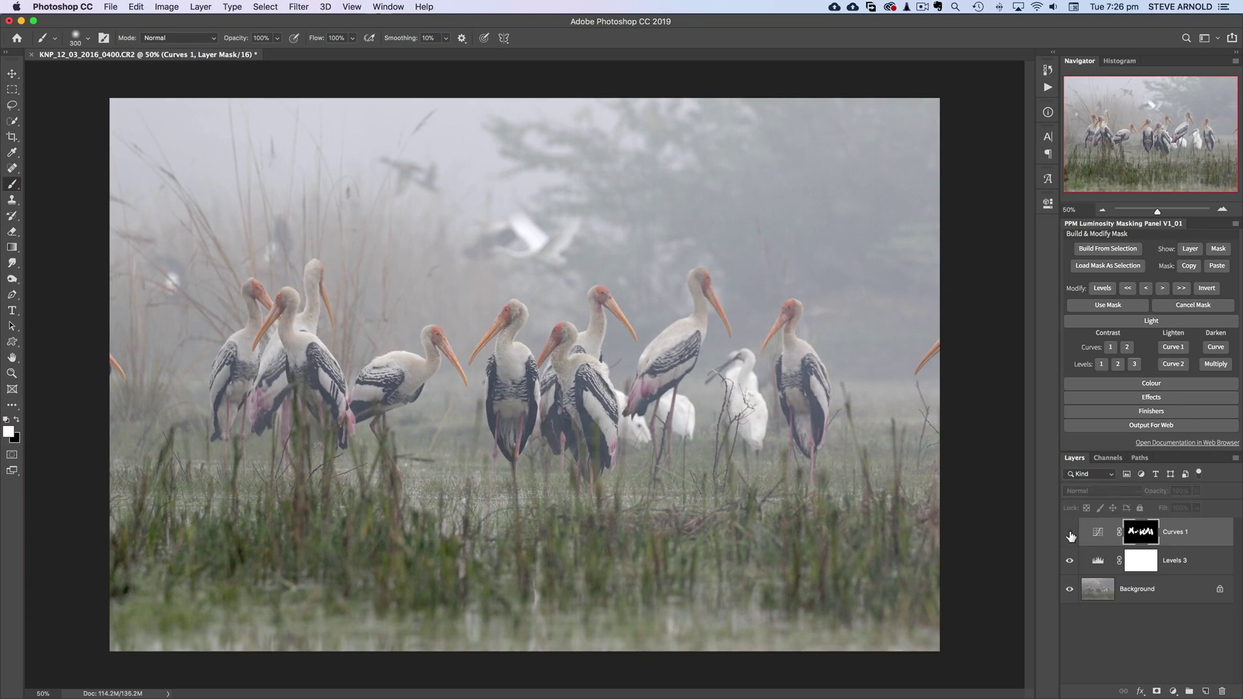
left_click(1069, 533)
left_click(1069, 534)
left_click(1070, 533)
left_click(1070, 534)
left_click(1070, 534)
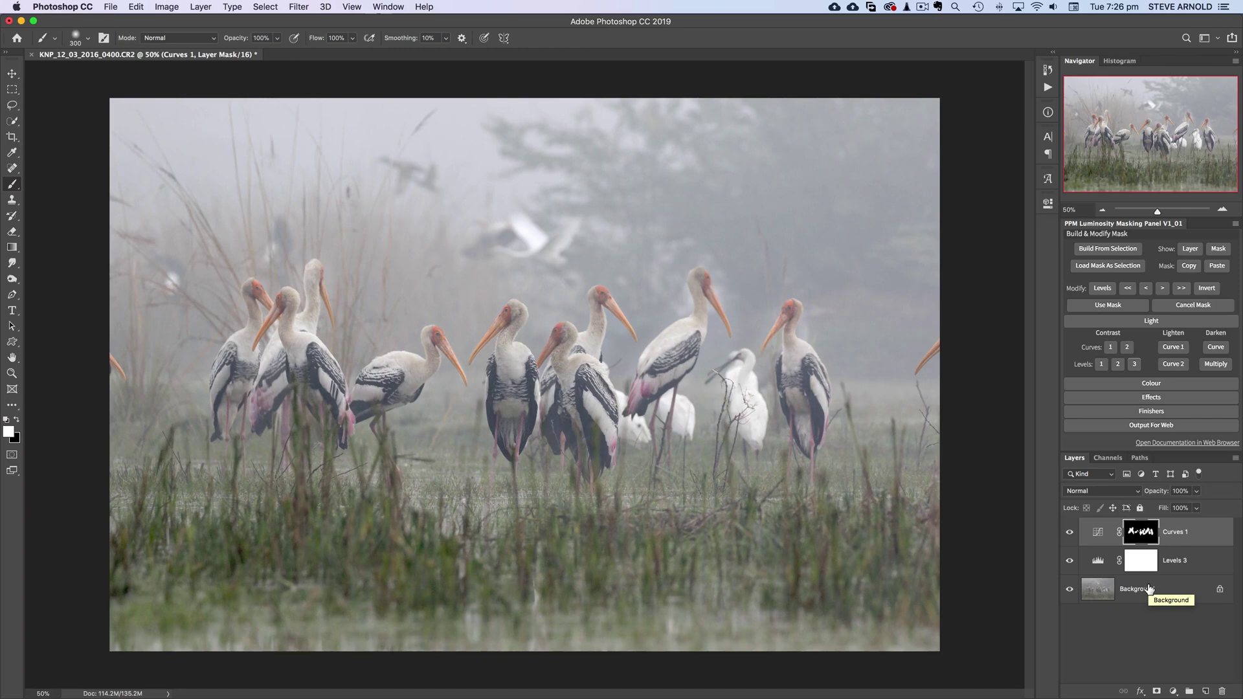
left_click(1070, 531)
left_click(1070, 561)
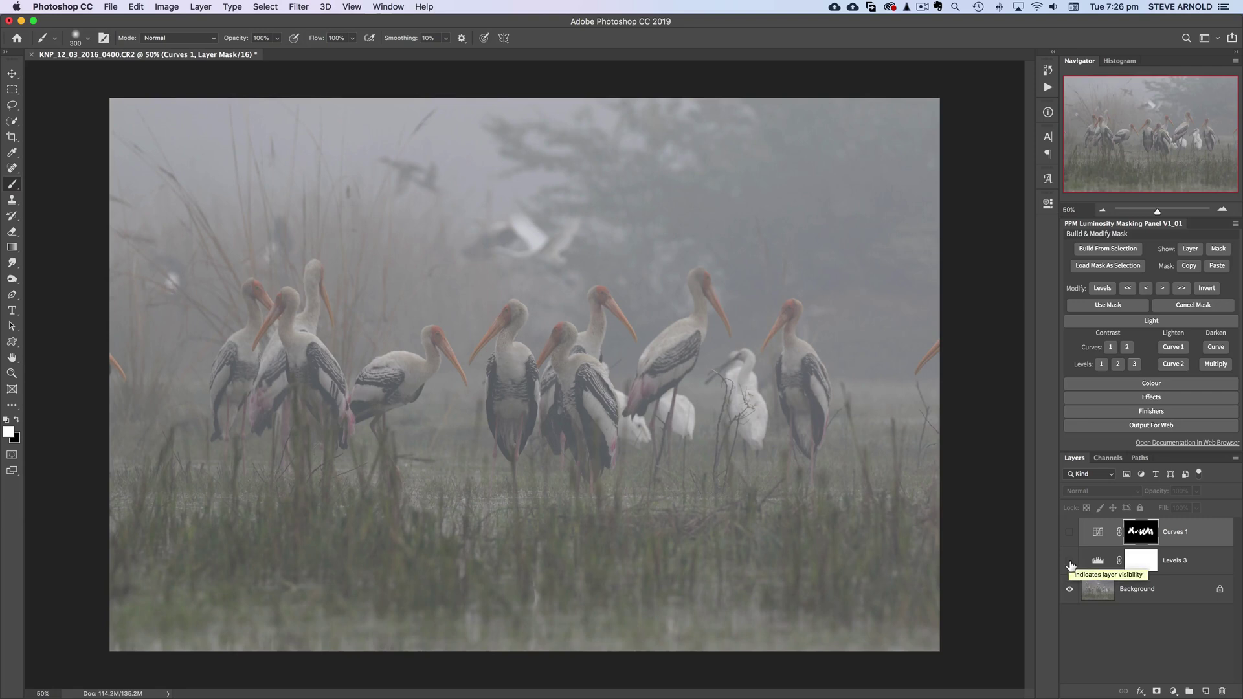
left_click(1070, 561)
left_click(1070, 532)
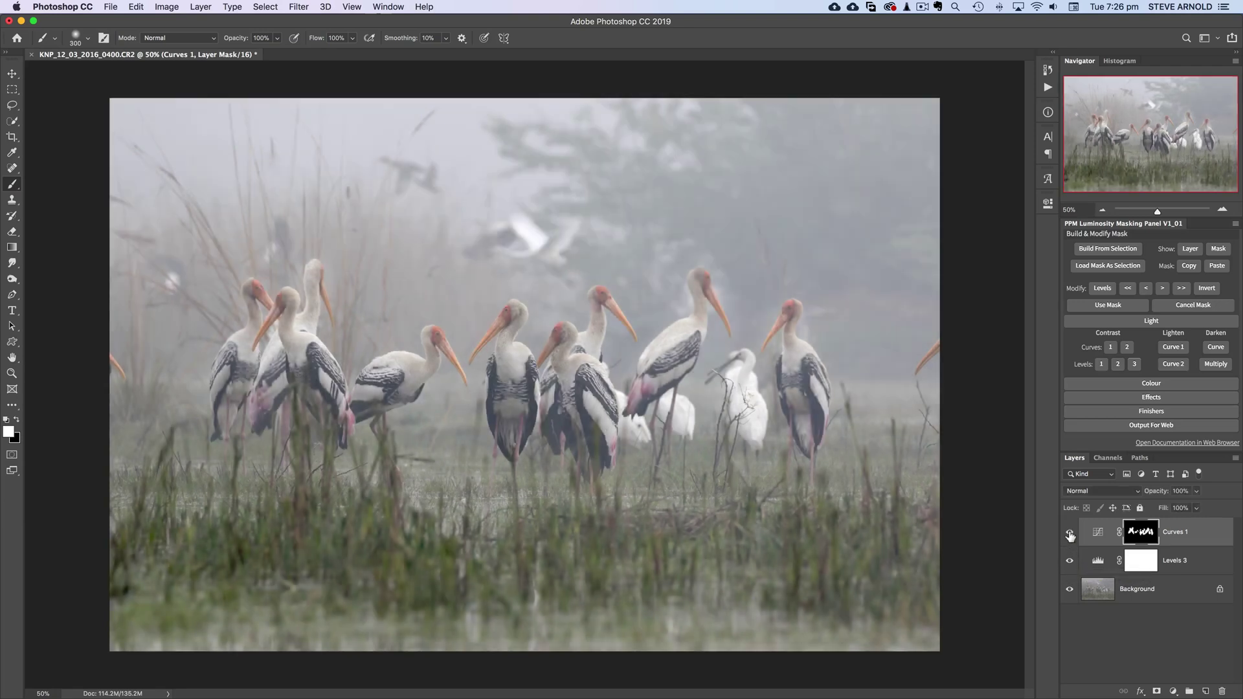
left_click(1070, 531)
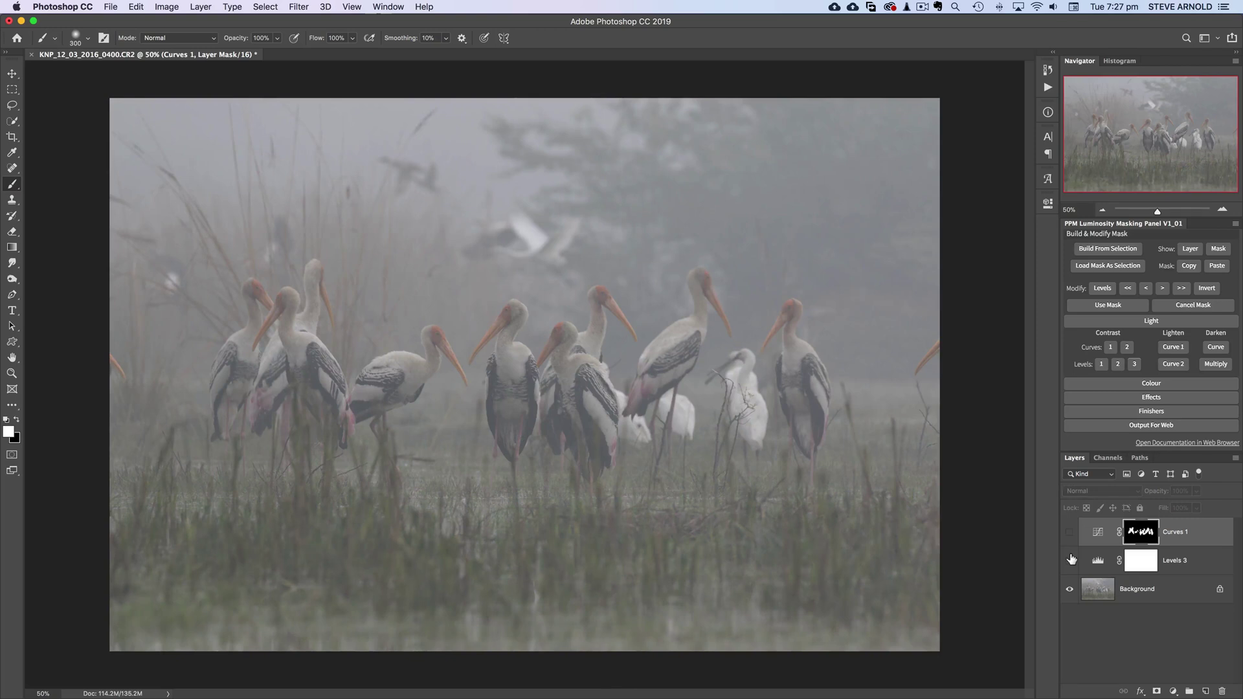
left_click(1069, 531)
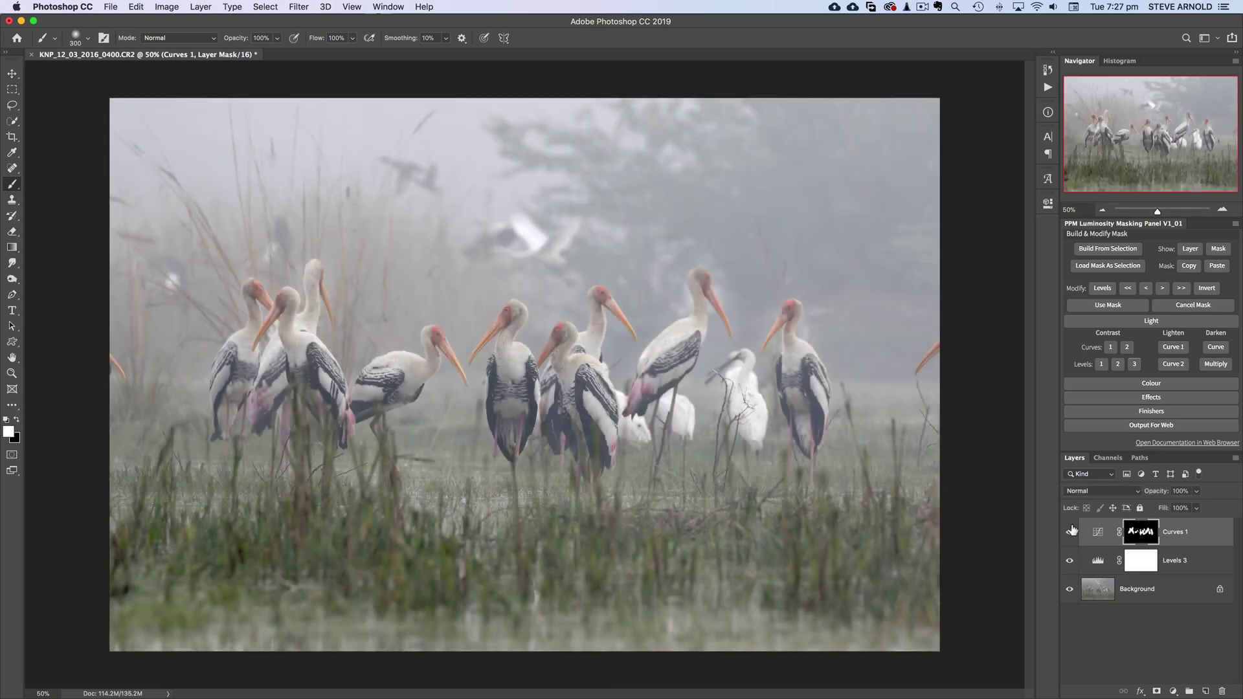
left_click(1069, 532)
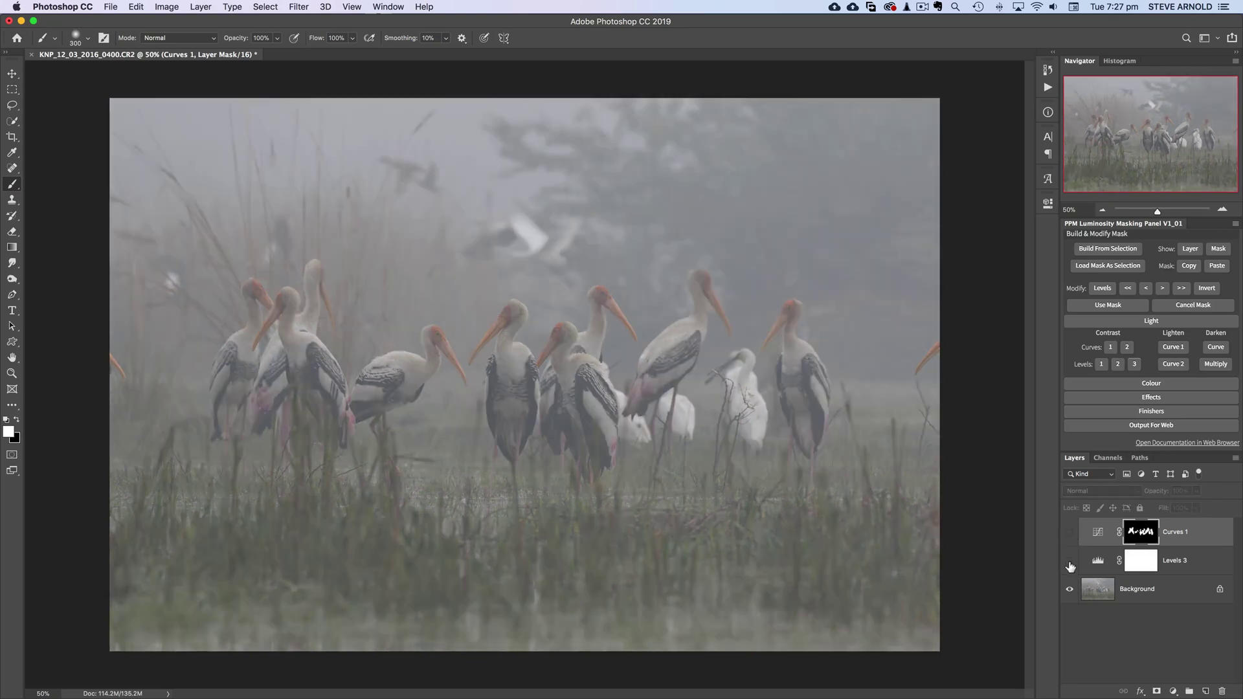
left_click(1069, 531)
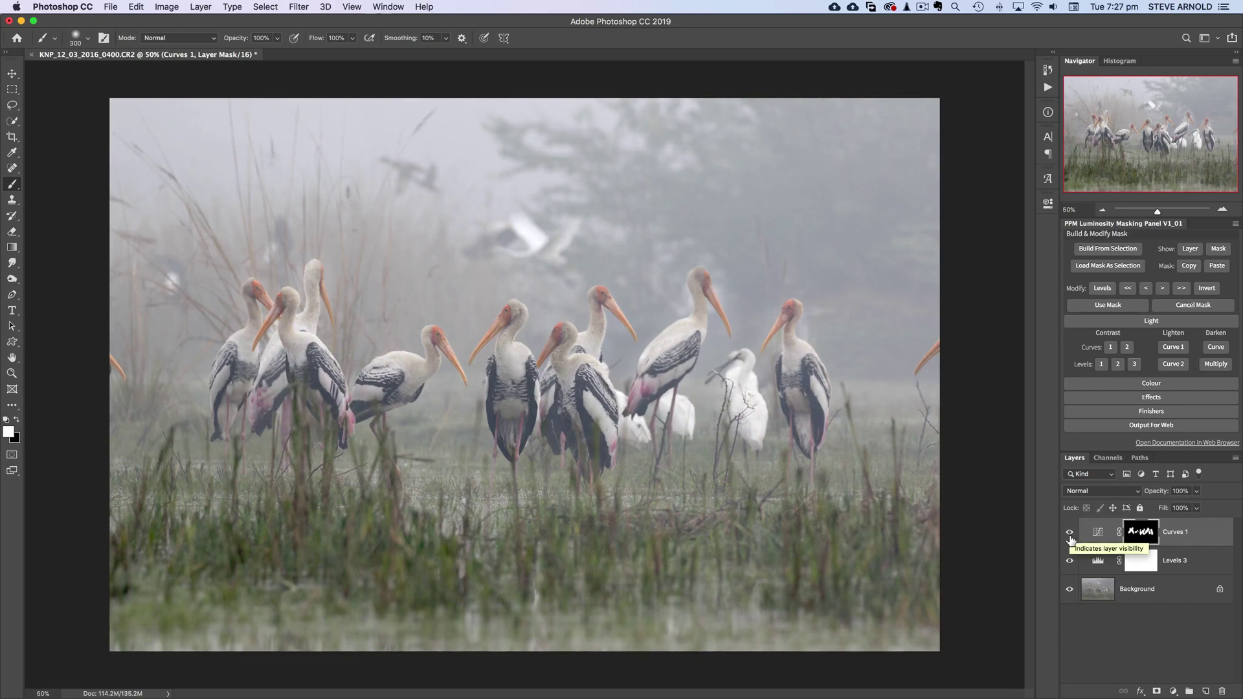
- Add a Curves 2 layer and pull its Blue white point in to about 246
left_click(1174, 691)
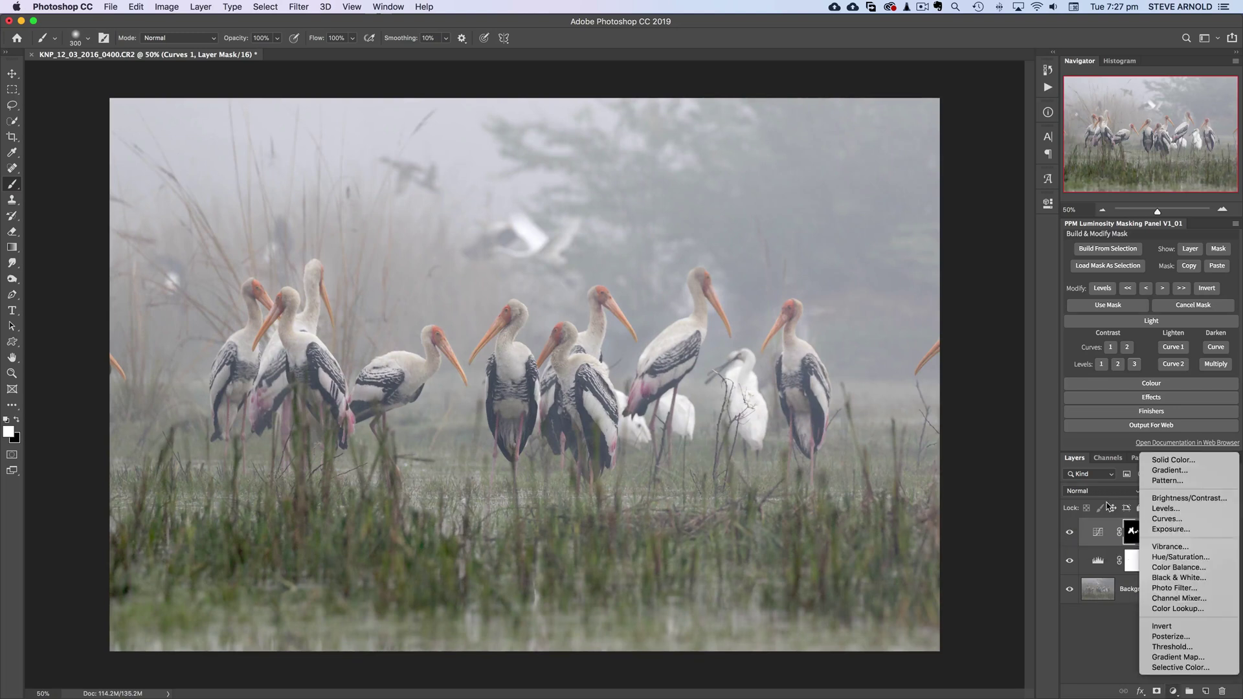
left_click(1182, 518)
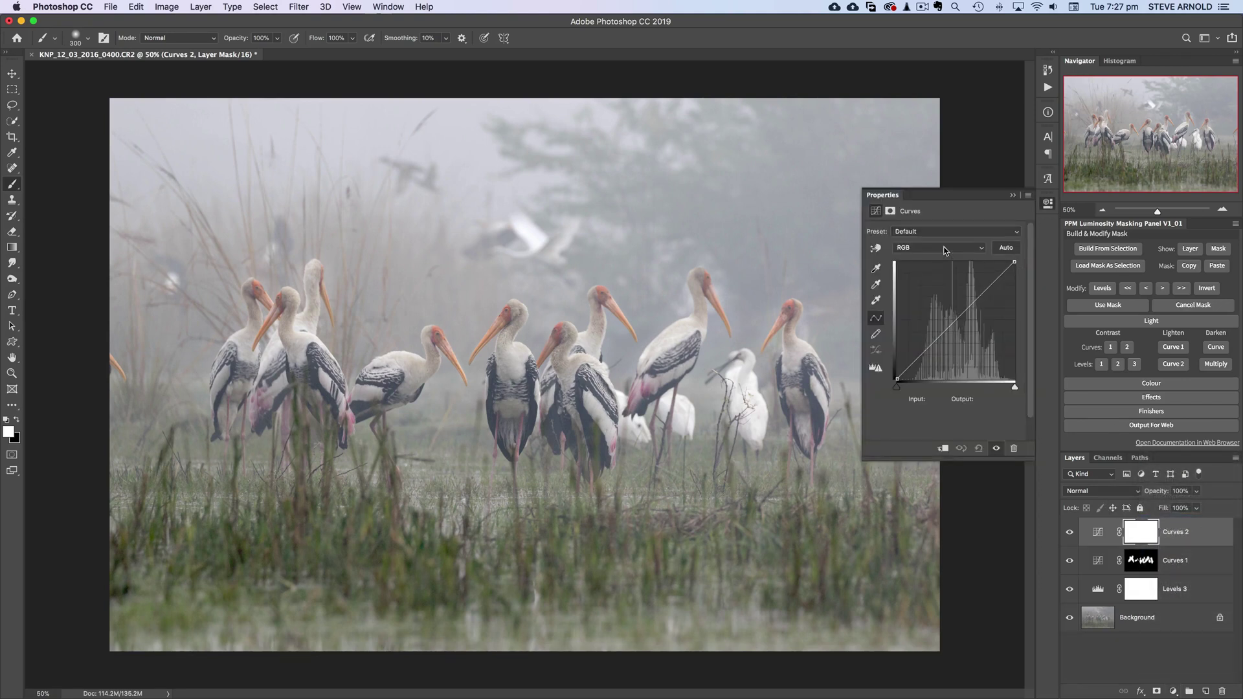
left_click(968, 249)
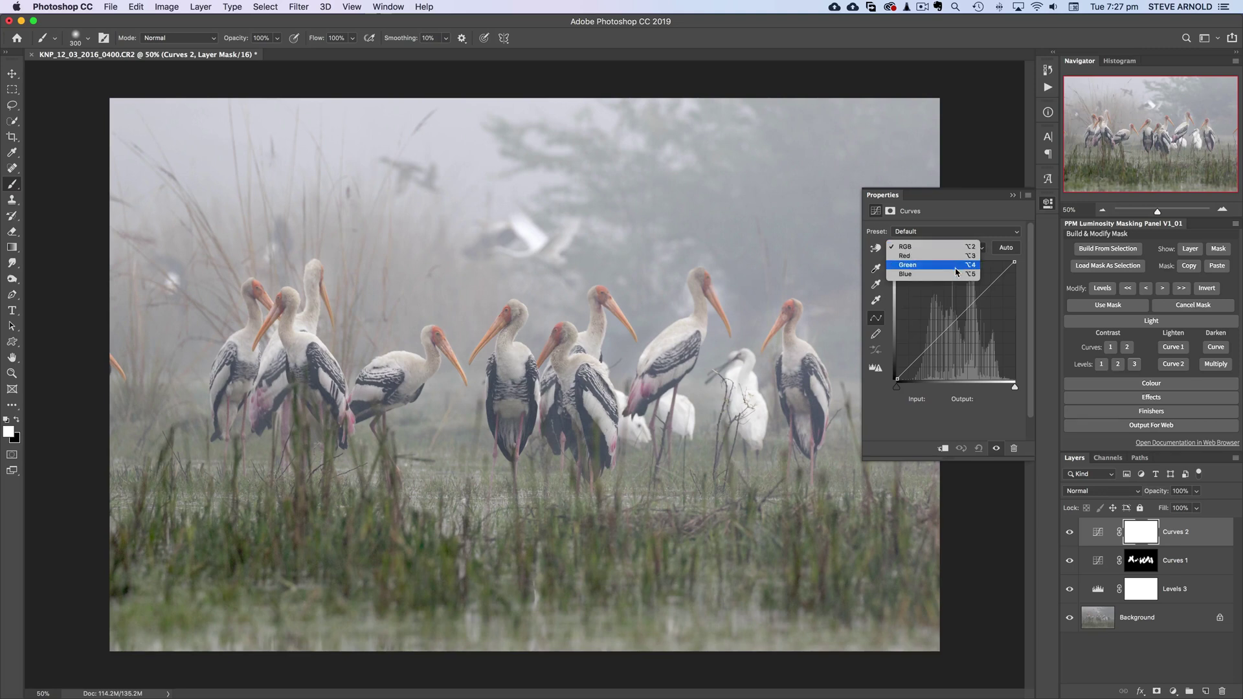
left_click(959, 274)
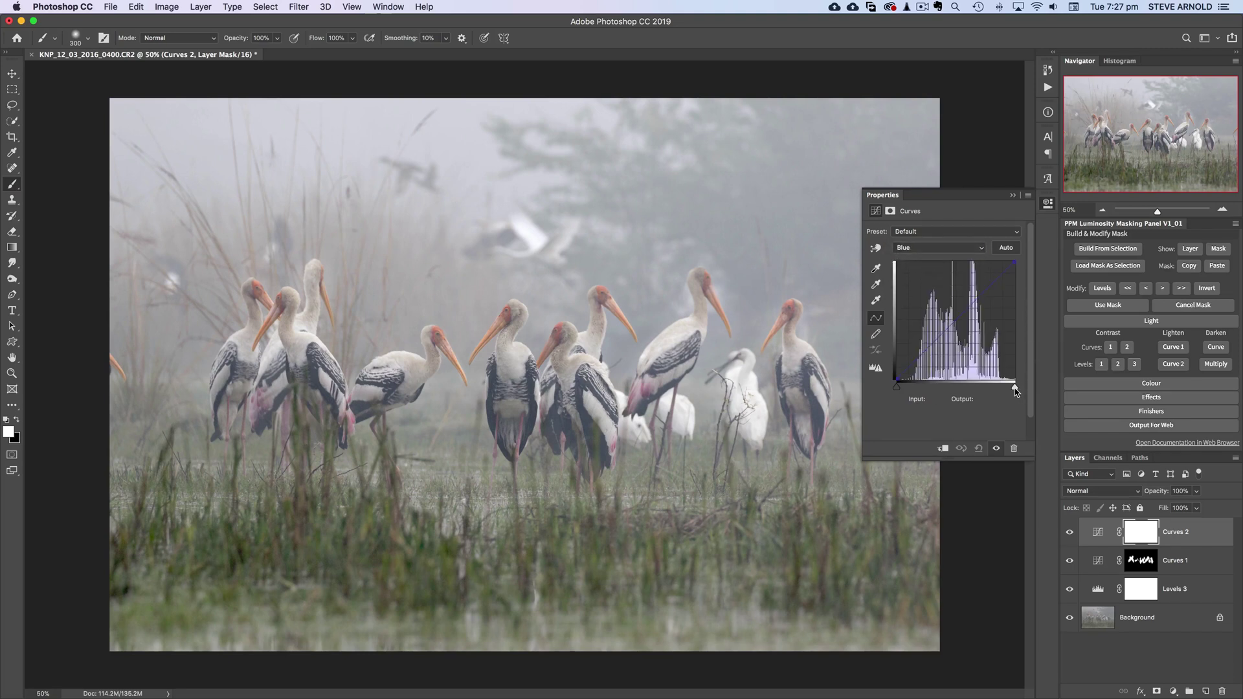
left_click_drag(1014, 387, 1012, 391)
- Compare Curves 2 on and off and settle the blue white point at about 247
left_click(1069, 532)
left_click(1069, 533)
left_click(1069, 533)
left_click(1070, 533)
left_click(1070, 533)
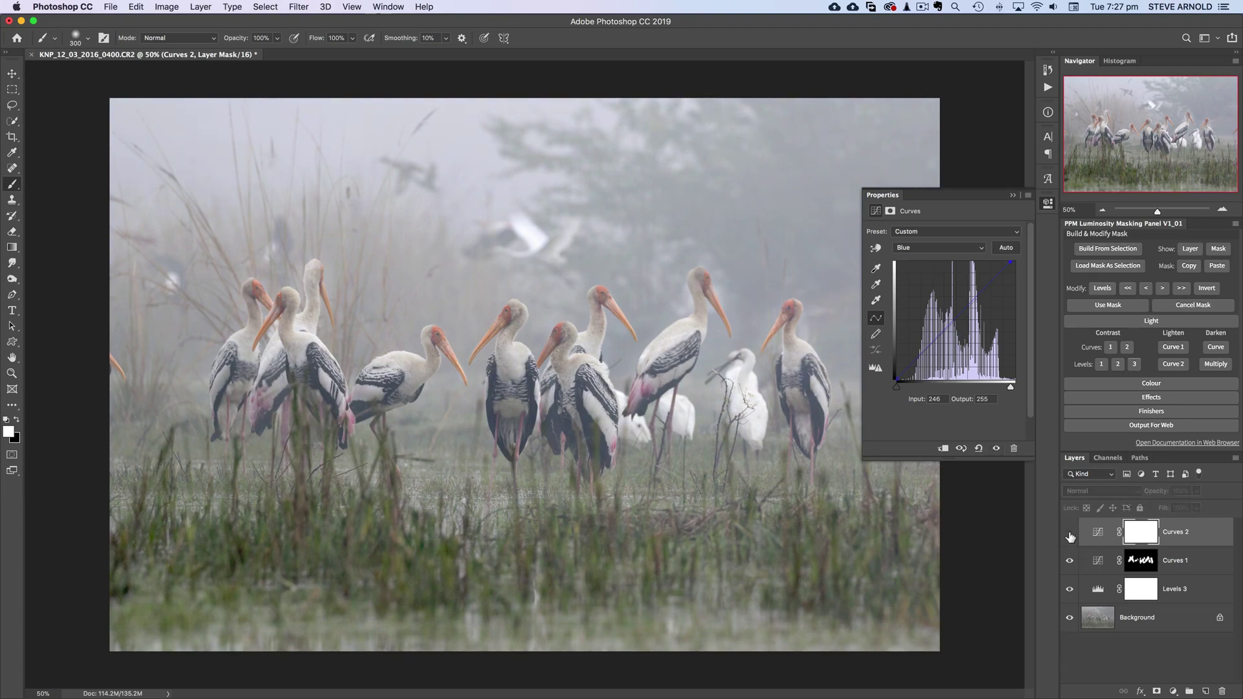
left_click(1070, 533)
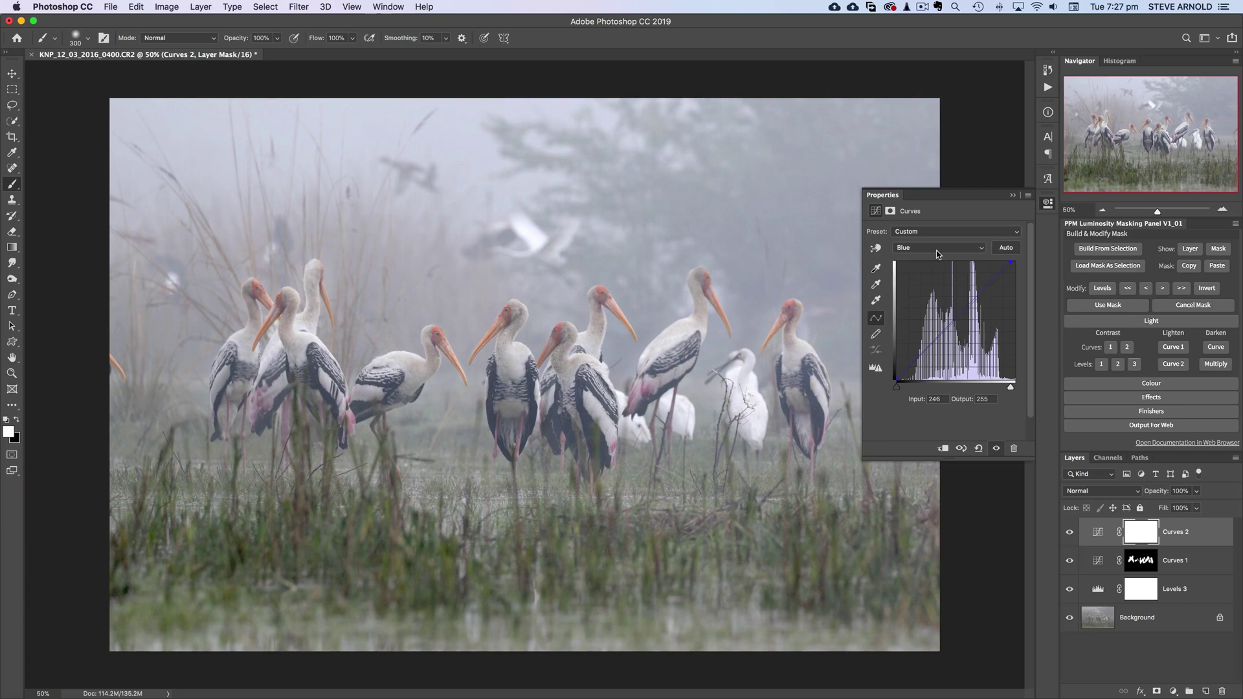
left_click(1070, 532)
left_click_drag(1011, 388, 1010, 388)
left_click(922, 246)
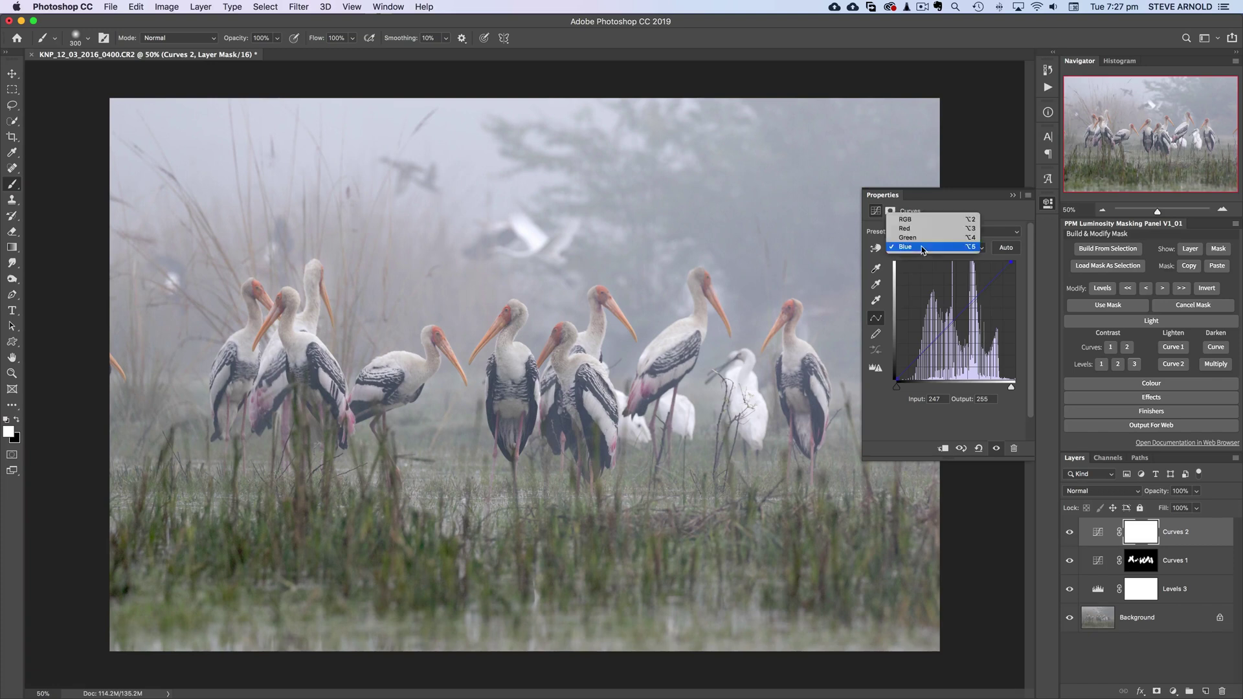
- Dip the Green curve at input 137 to output 136 and compare Curves 2 on and off
left_click(919, 238)
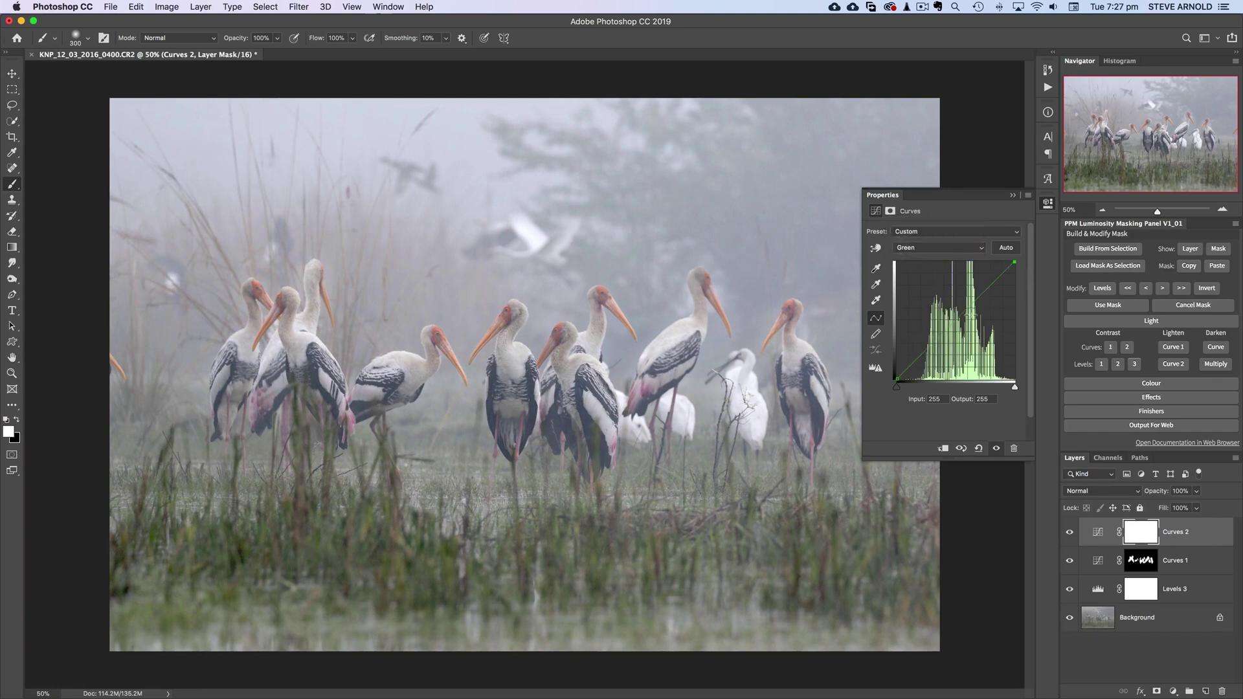
left_click_drag(961, 314, 961, 315)
left_click_drag(960, 317, 960, 316)
left_click(1070, 532)
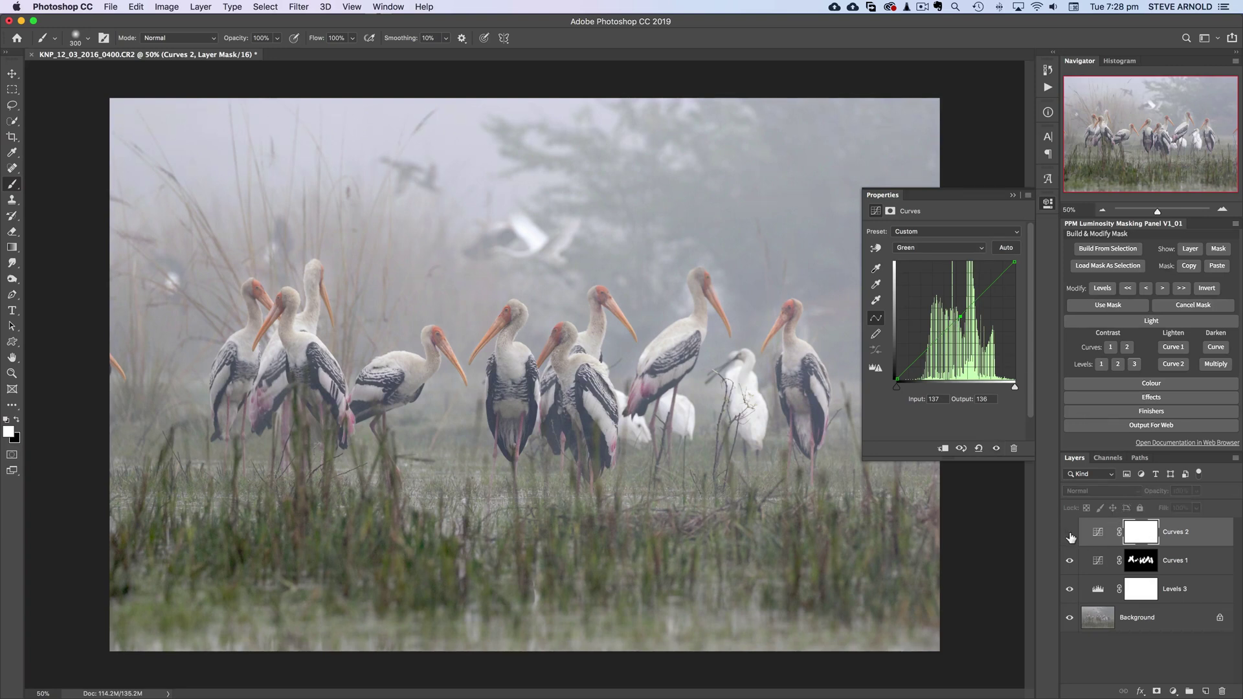
left_click(1070, 532)
left_click(1071, 532)
left_click(1070, 532)
left_click(1070, 532)
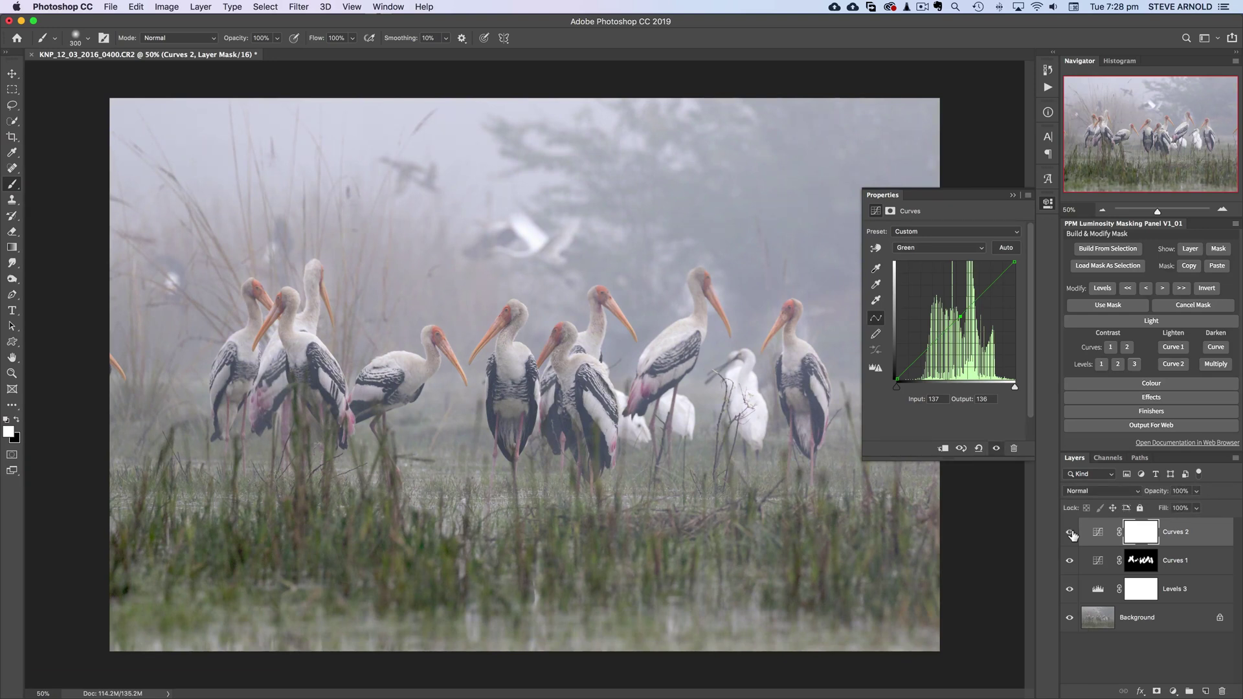
left_click(1048, 203)
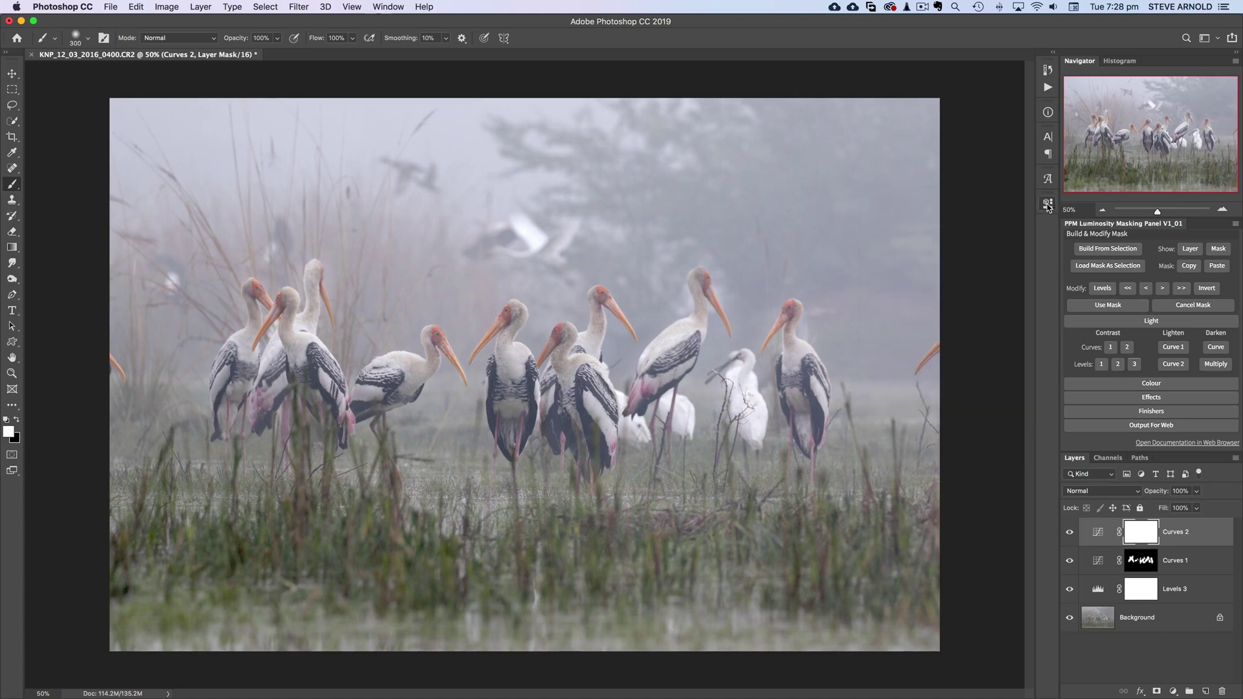